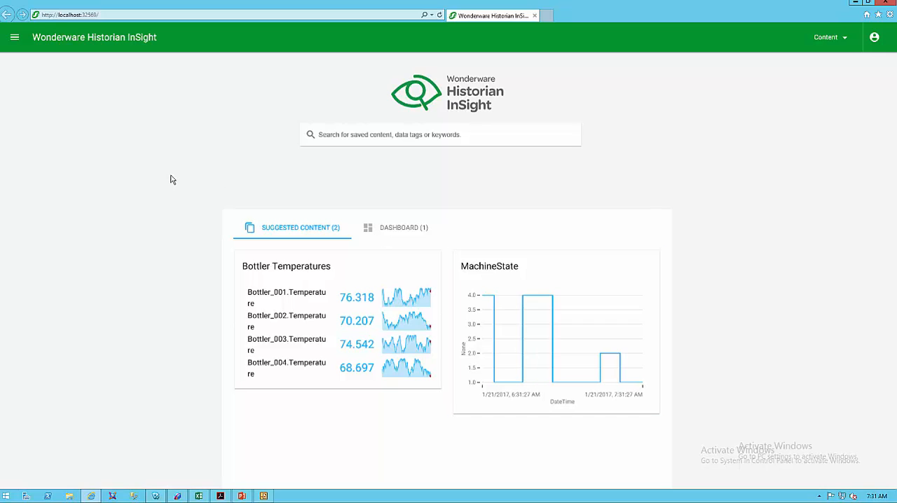
Search for "Temperature" and chart all data tags whose name includes it.
click(380, 138)
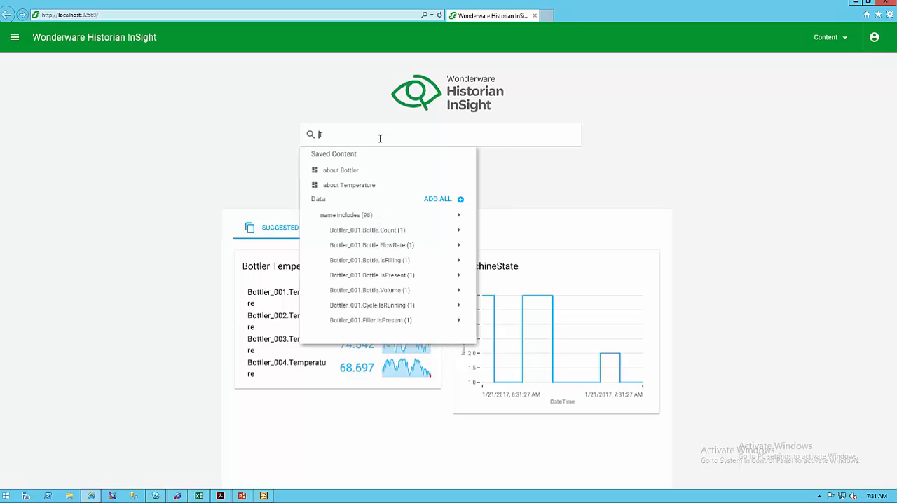
text(Temperature)
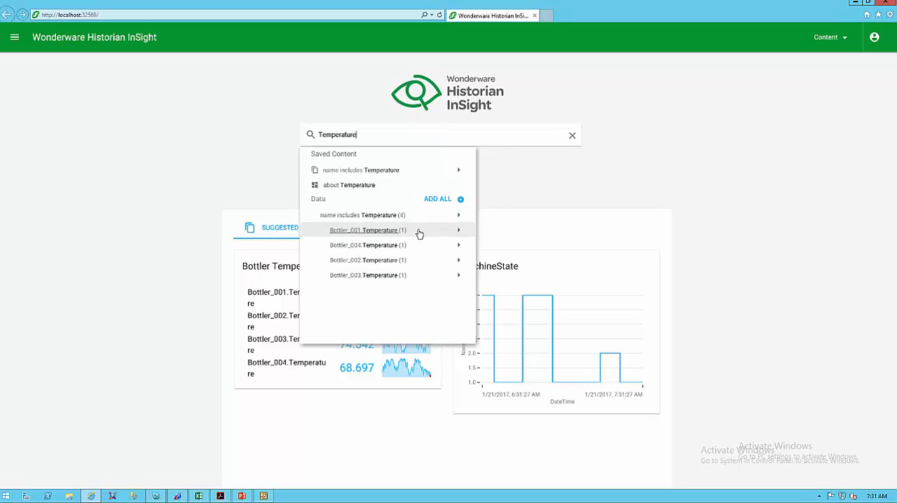
click(458, 231)
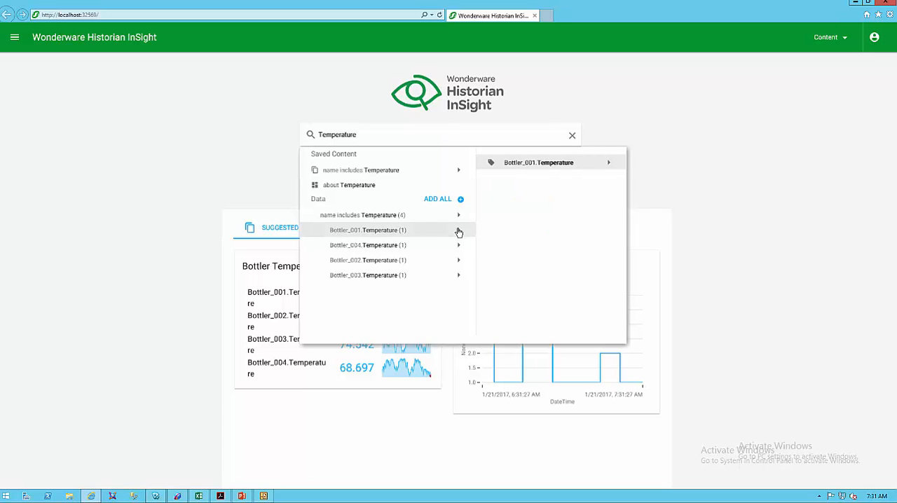
click(379, 216)
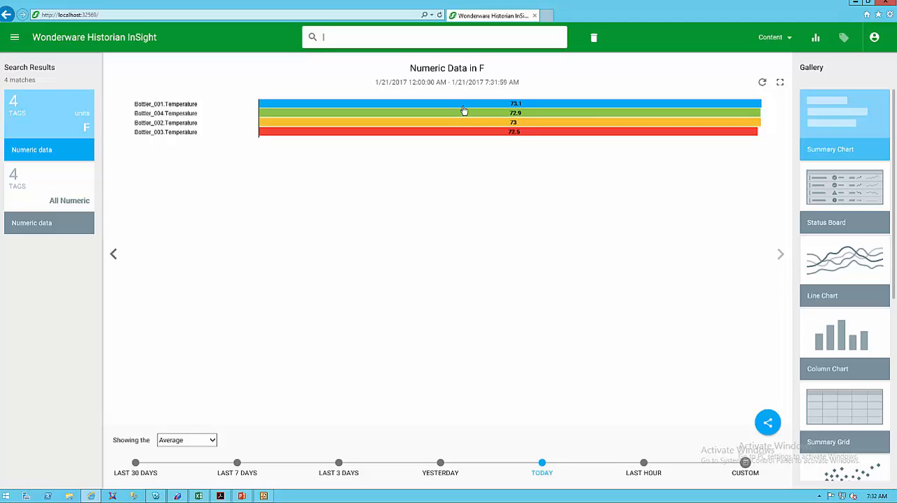
Set the time range of the temperature summary chart to the last hour.
click(193, 442)
click(193, 443)
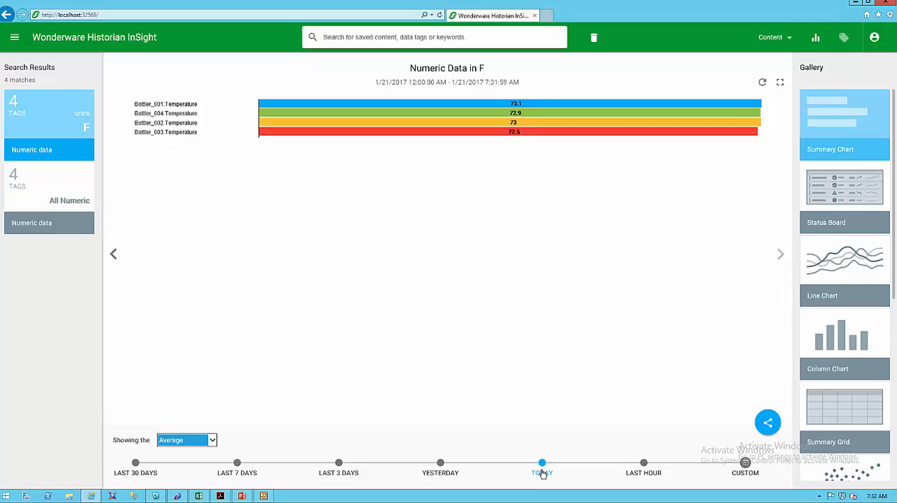
click(640, 464)
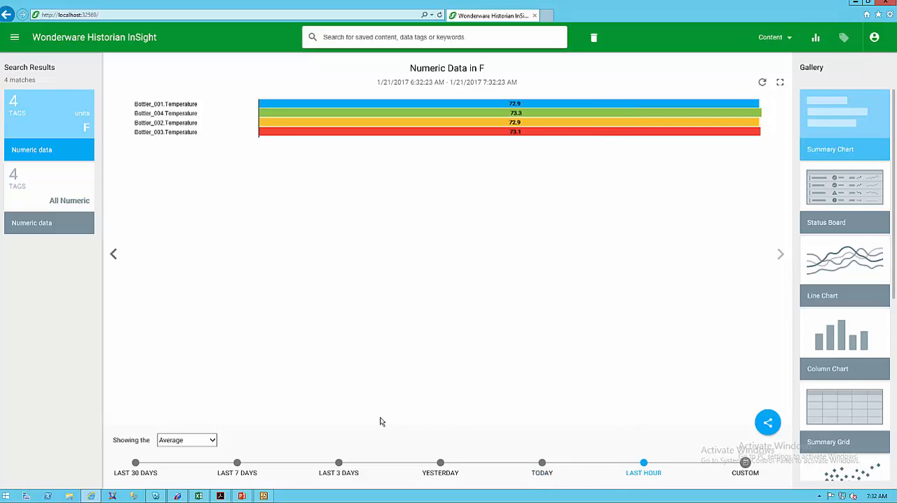
Show the Minimum of each temperature tag in the summary chart, and return the statistic to Average.
click(200, 447)
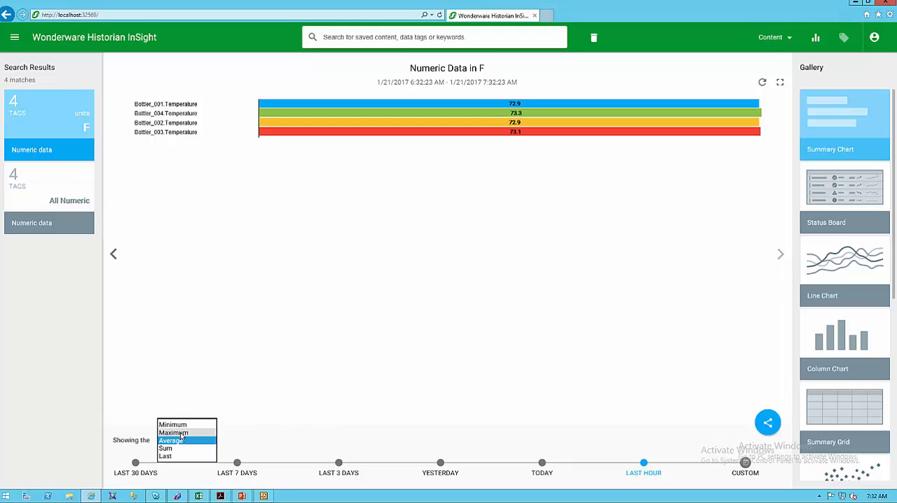
click(180, 425)
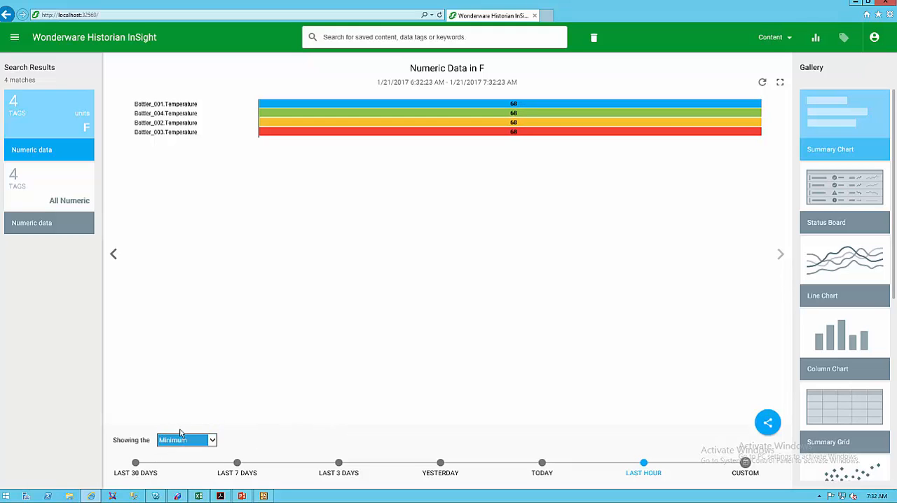
click(181, 441)
click(175, 456)
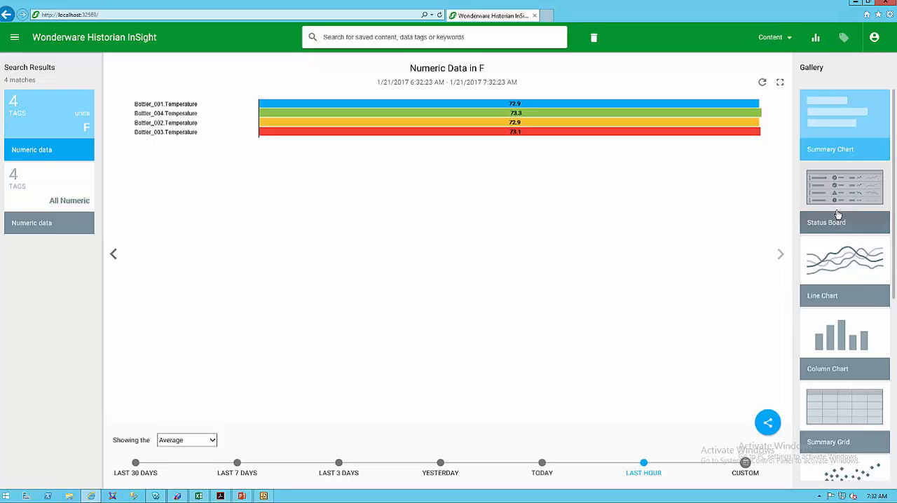
View the temperature data as a Status Board, Line Chart, Column Chart and Summary Grid in turn.
click(839, 223)
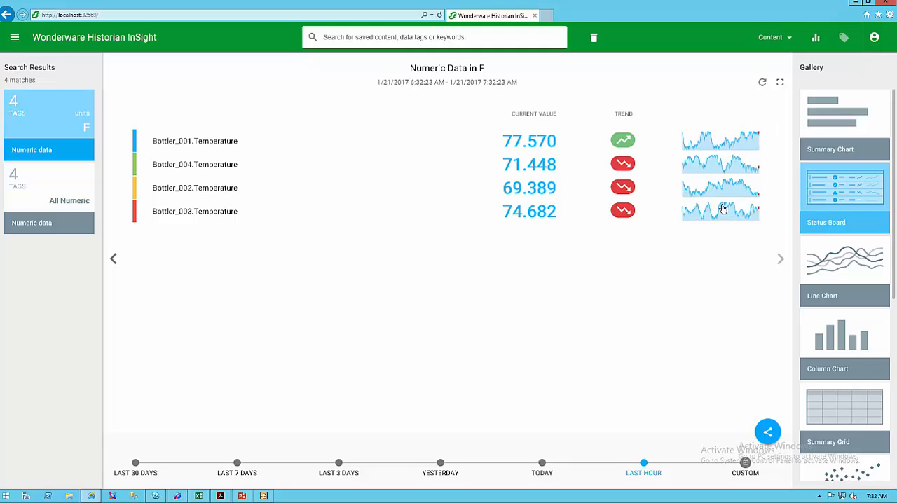
click(830, 268)
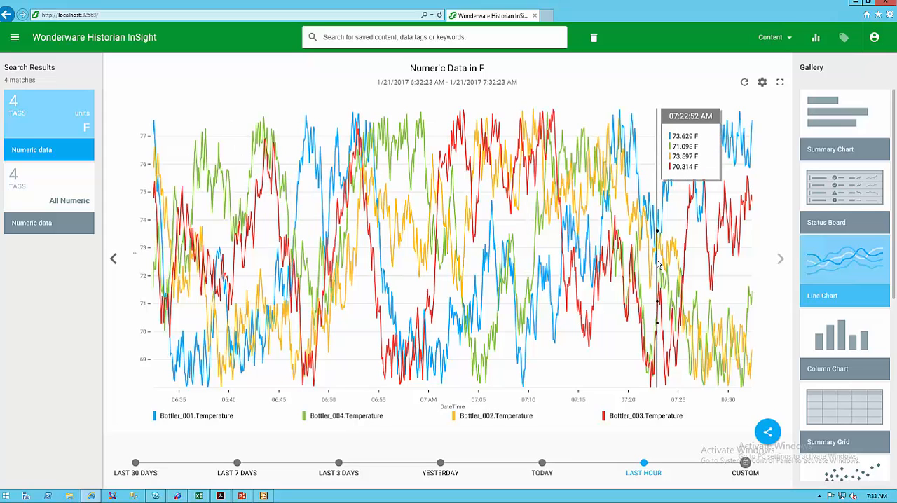
click(841, 340)
click(840, 420)
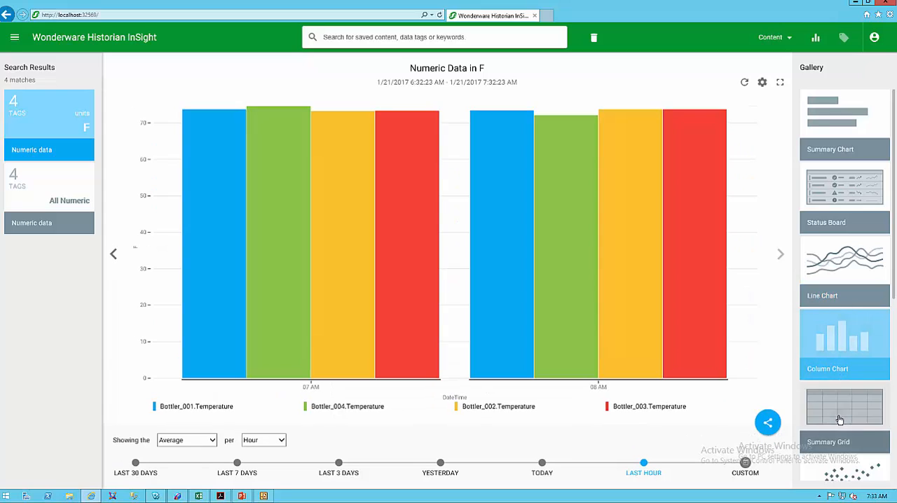
Look over the remaining chart types and display the temperature data as a Line Chart.
scroll(844, 378, down, 3)
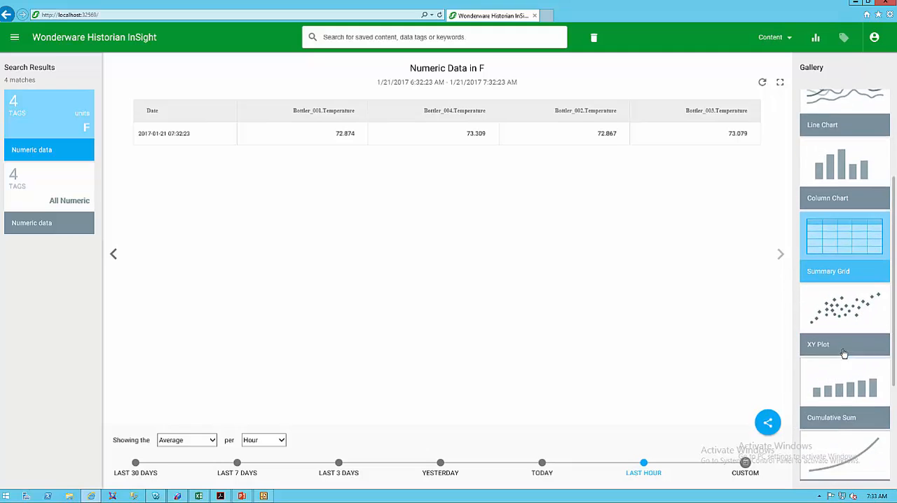
scroll(839, 258, up, 3)
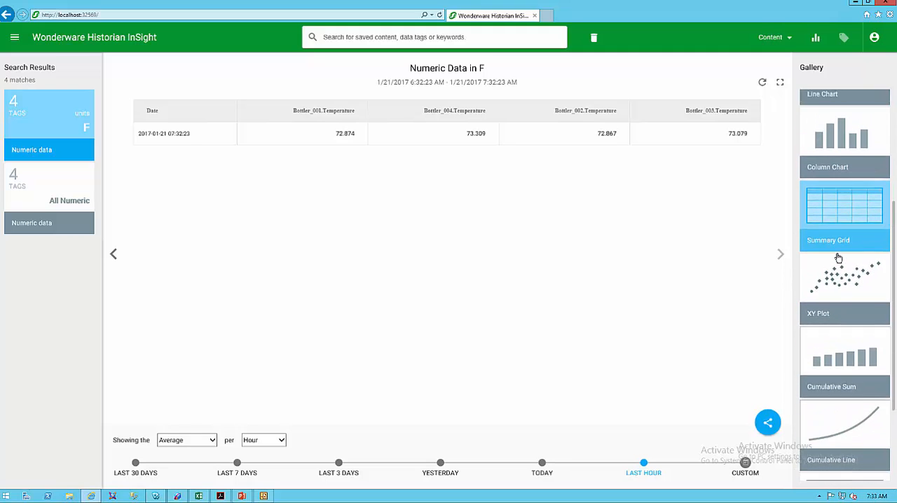
click(829, 133)
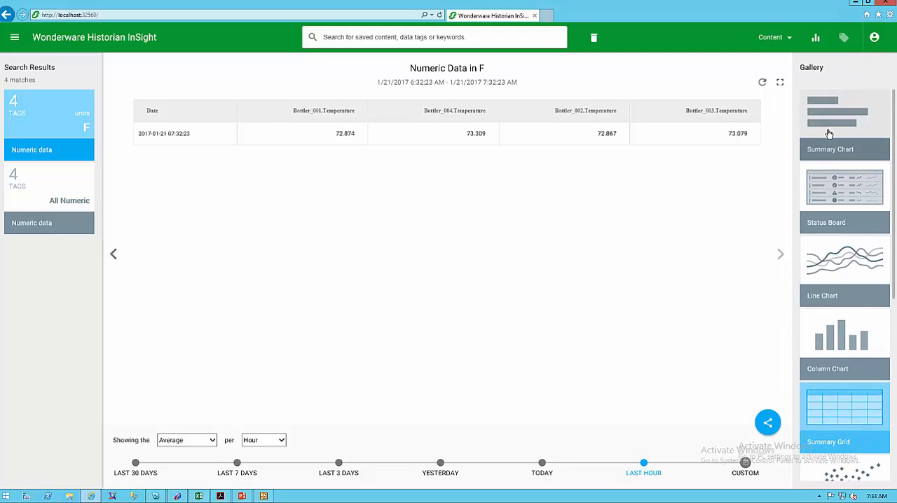
click(834, 271)
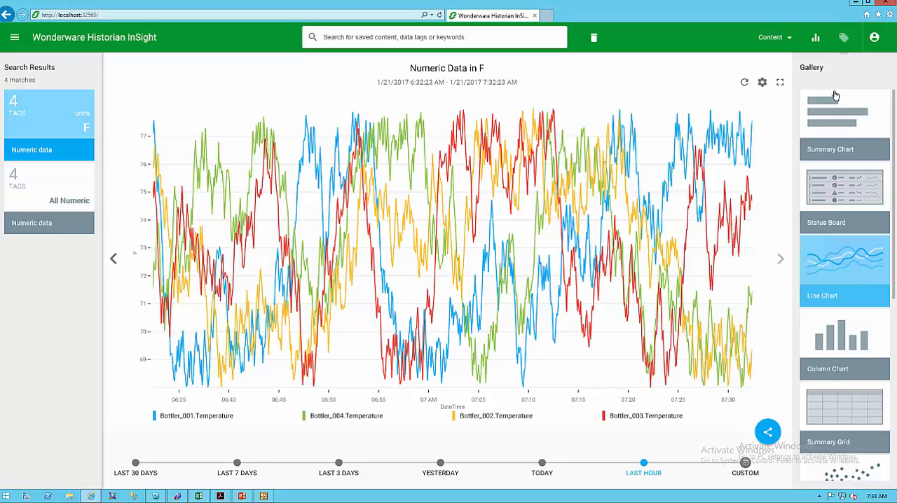
Hide the Bottler_004 and Bottler_003 temperature tags in the line chart, show both again, and return to the chart gallery.
click(844, 39)
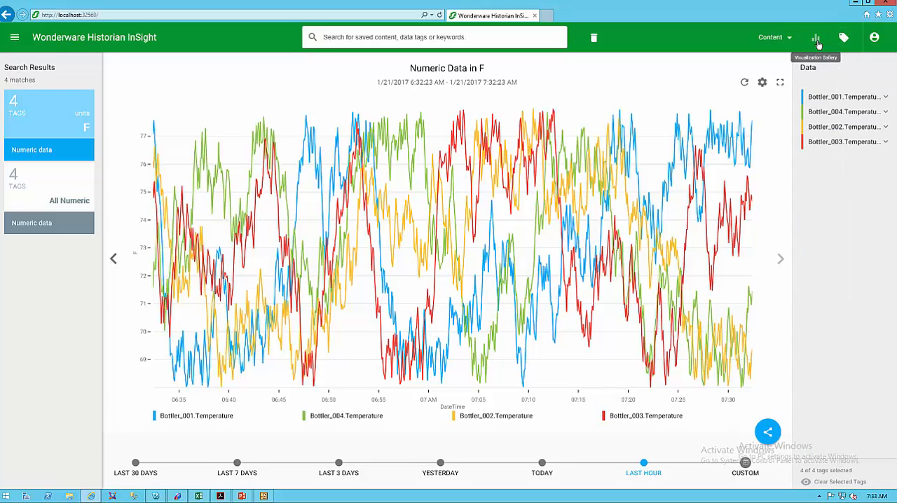
click(803, 112)
click(803, 144)
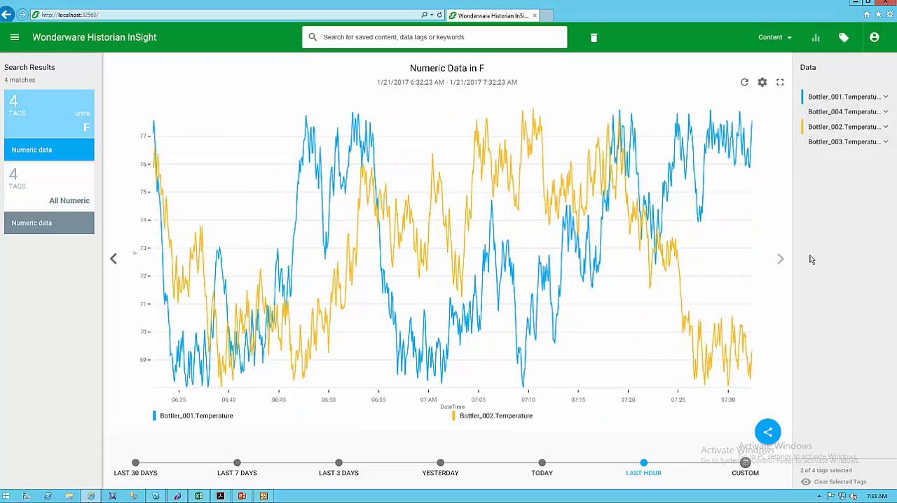
click(804, 144)
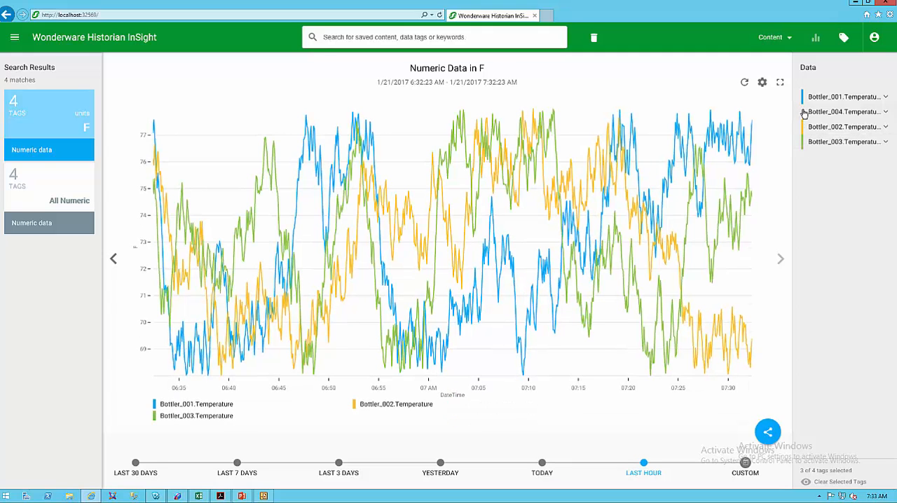
click(804, 112)
click(817, 38)
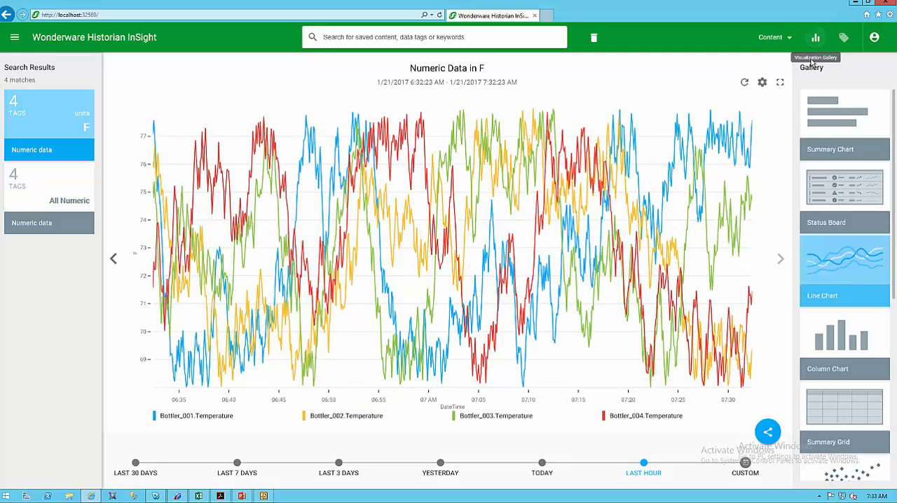
click(769, 433)
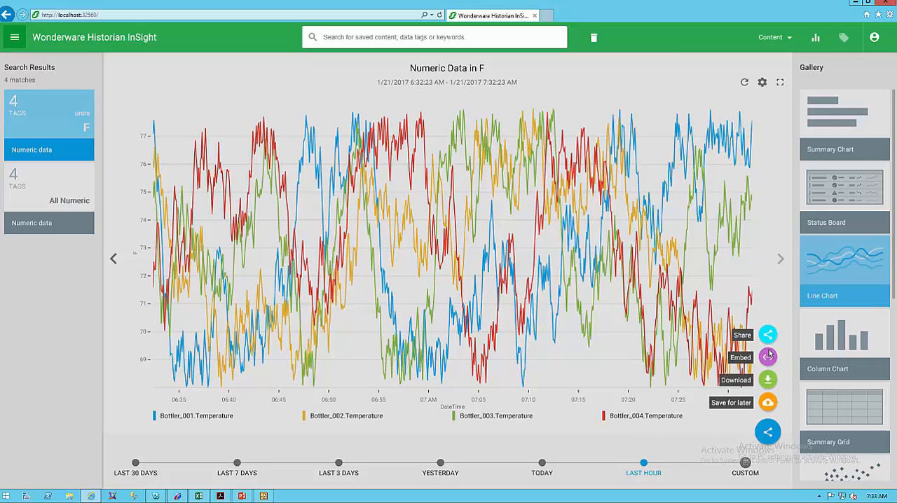
click(767, 404)
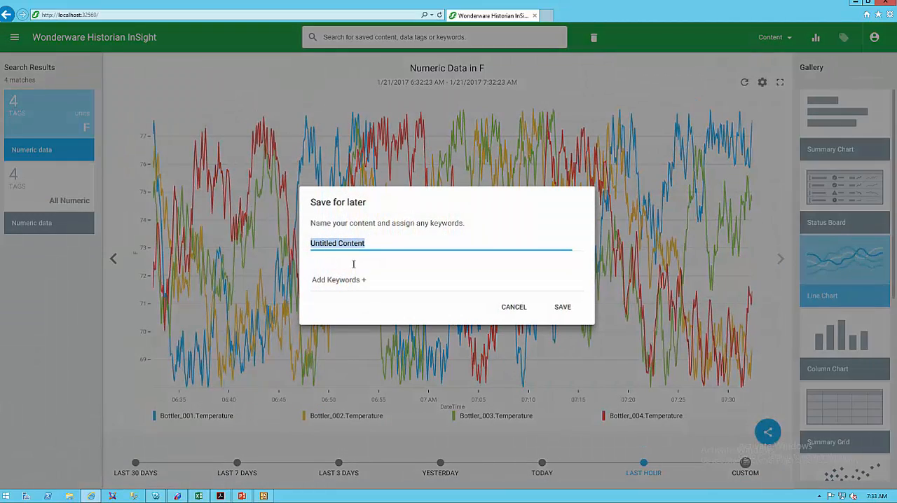
click(511, 306)
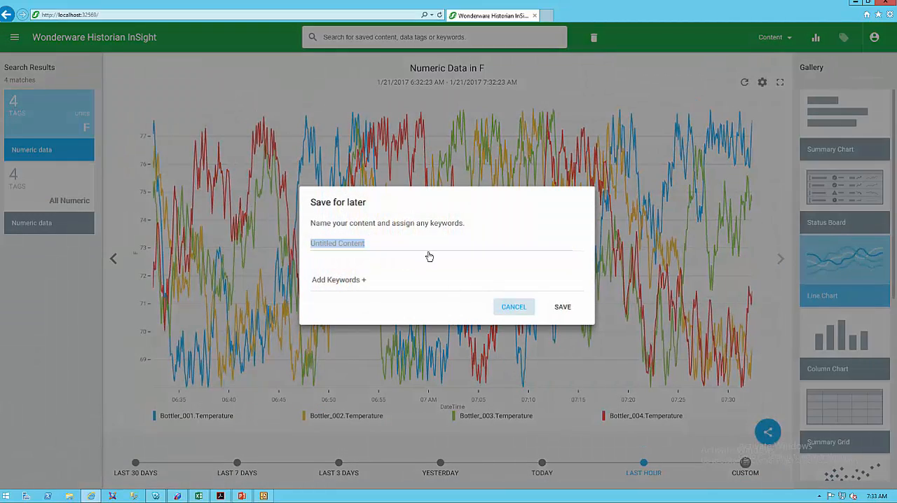
Return to the home page and open the suggested MachineState content.
click(76, 44)
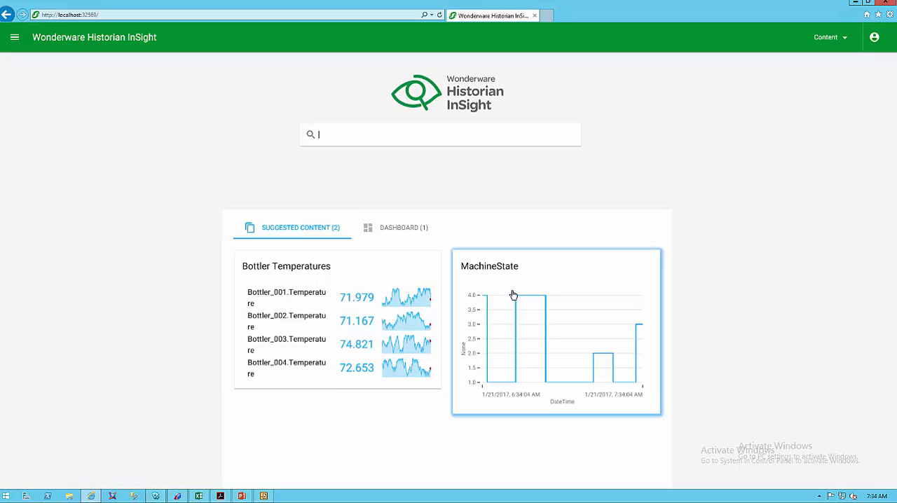
click(477, 300)
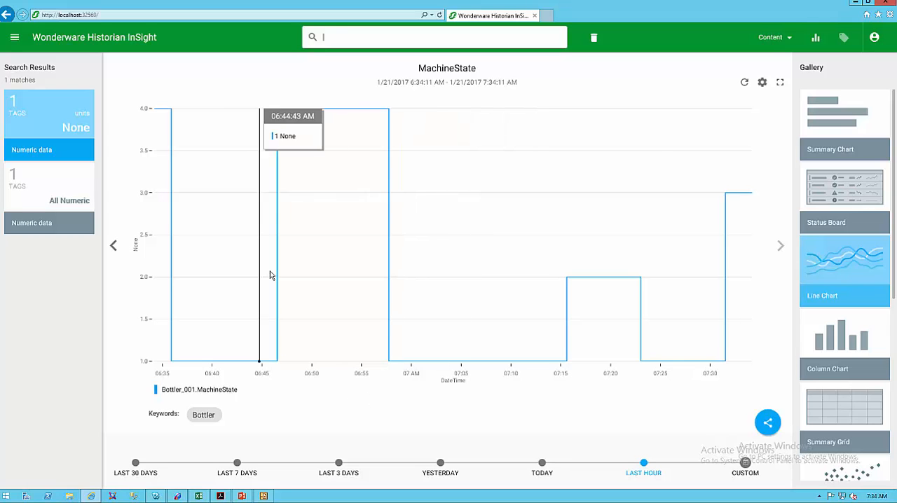
Return to the home page and open the Bottler Dashboard from the saved dashboards.
click(92, 40)
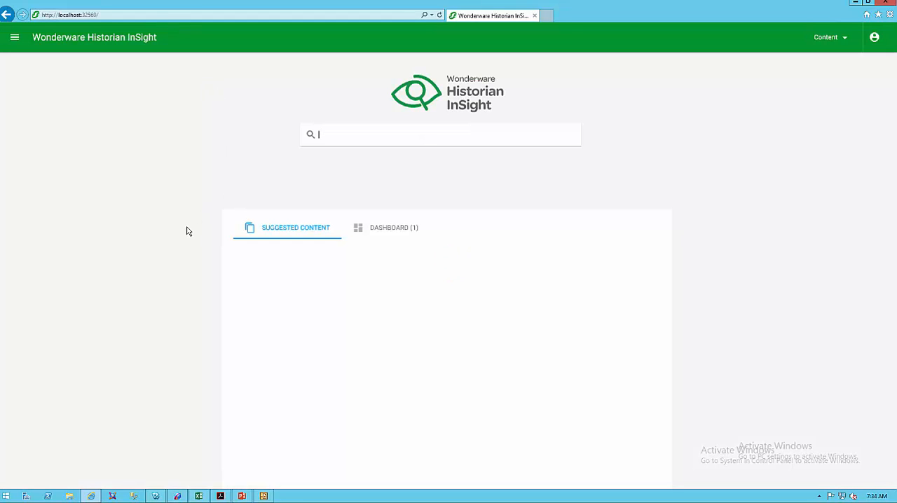
click(402, 228)
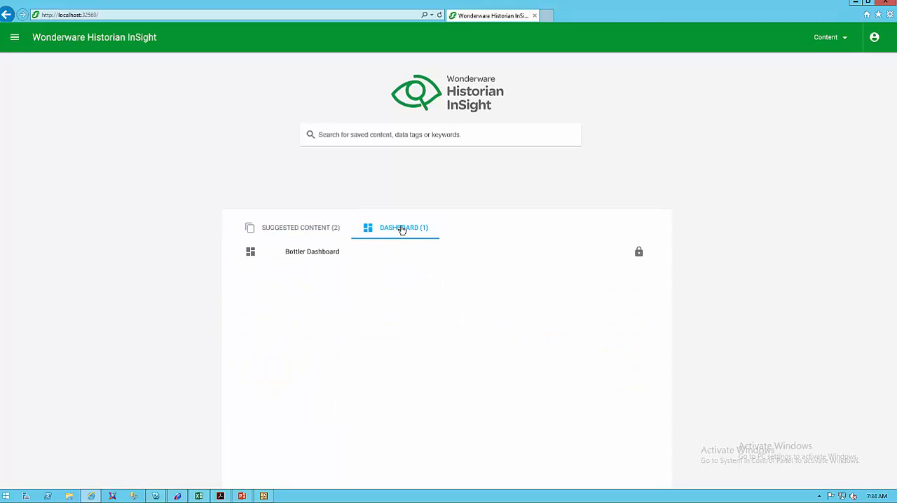
click(314, 254)
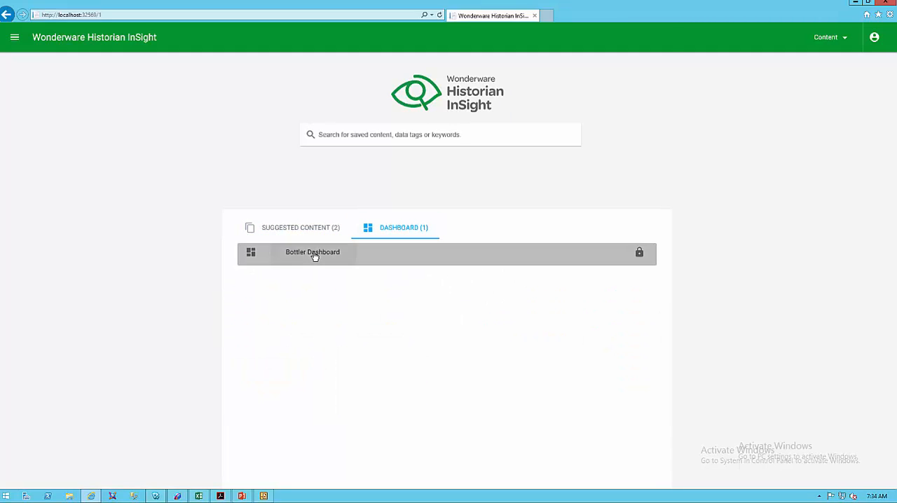
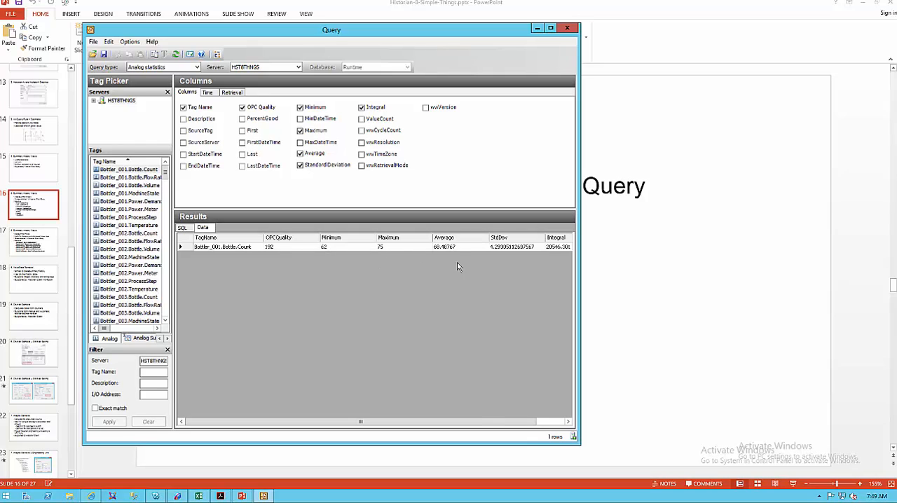
Review the analog statistics for Bottler_001.Bottle.Count and examine the AnalogSummaryHistory source and tag name in the generated SQL, returning to the data.
drag(502, 422, 559, 423)
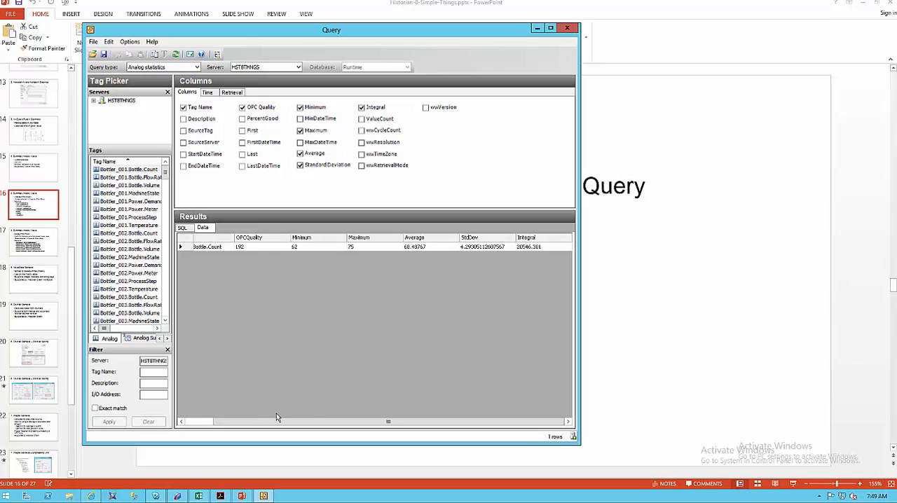
click(208, 423)
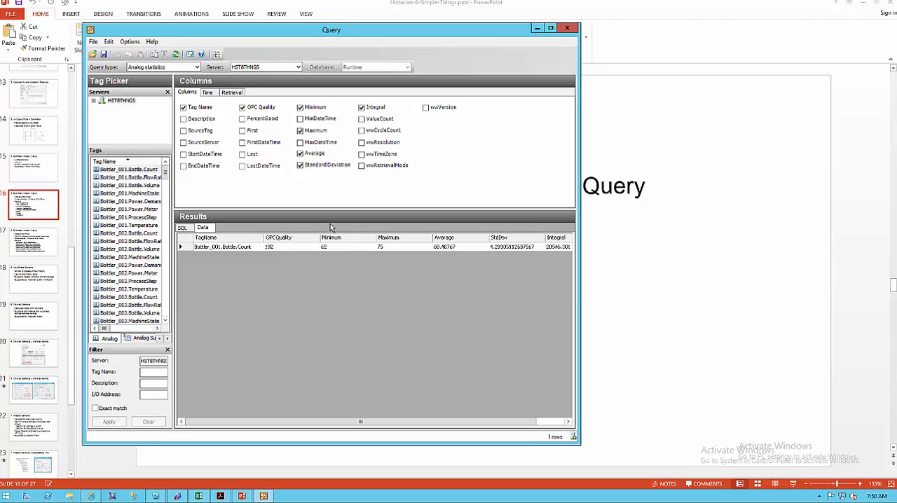
click(182, 228)
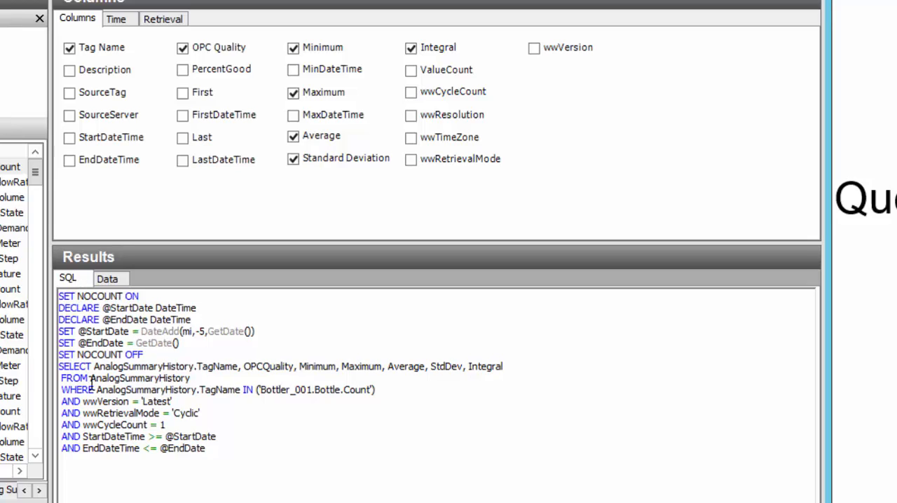
drag(90, 378, 202, 377)
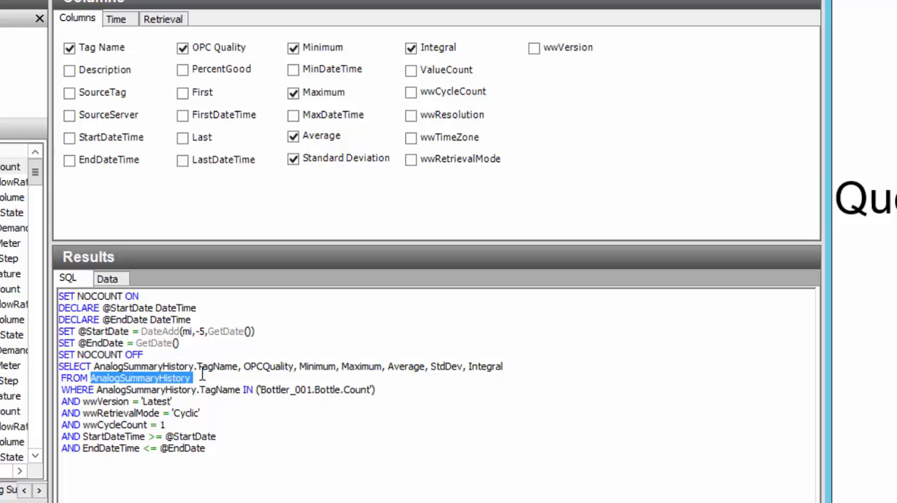
click(252, 473)
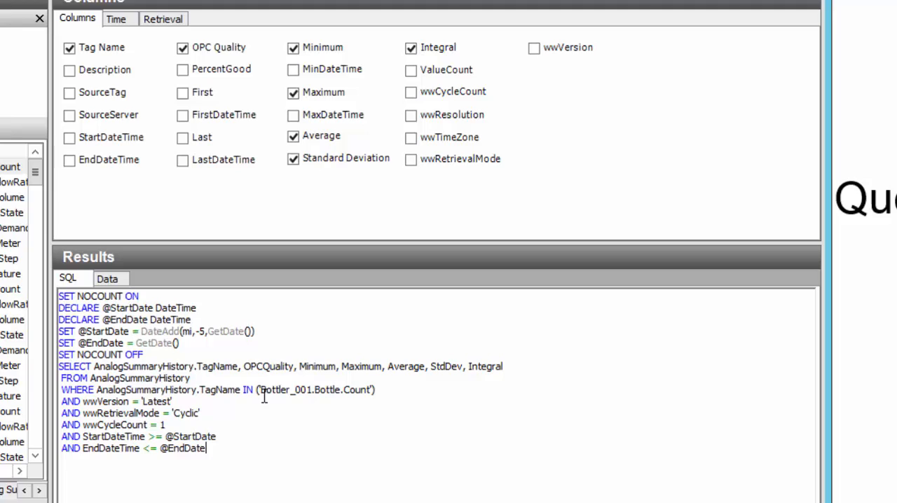
drag(263, 391, 372, 390)
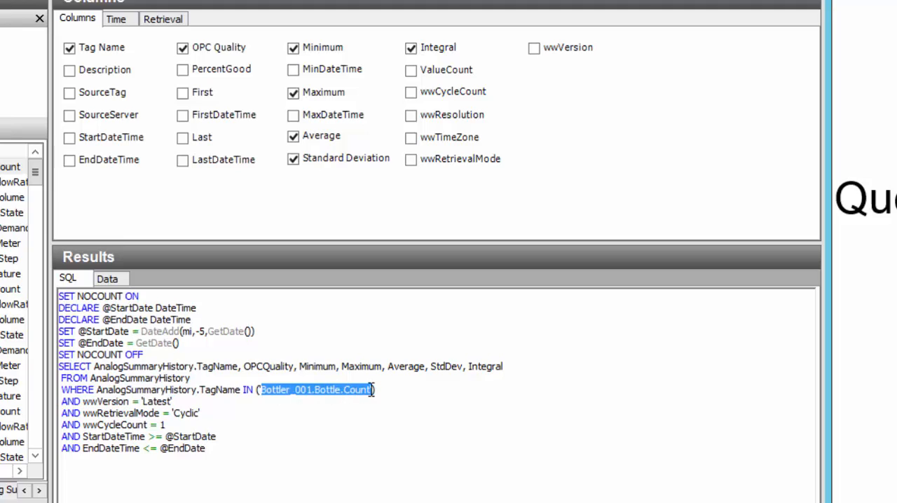
click(371, 475)
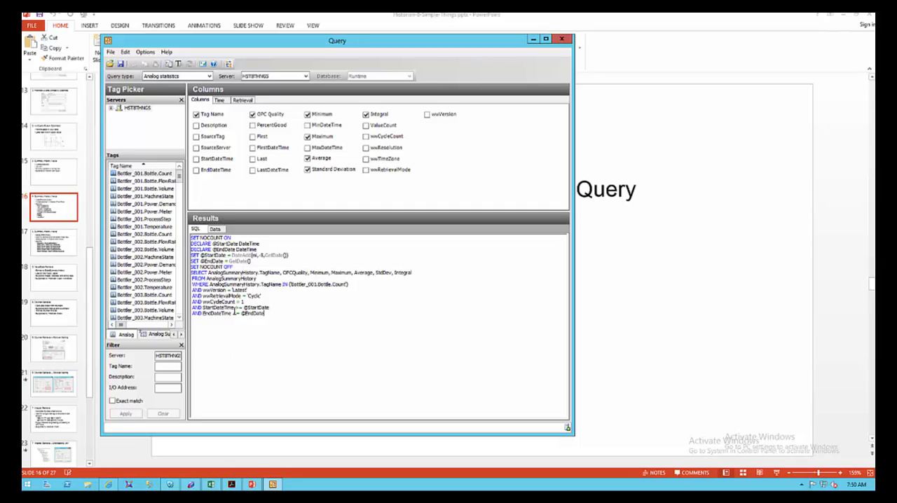
click(215, 230)
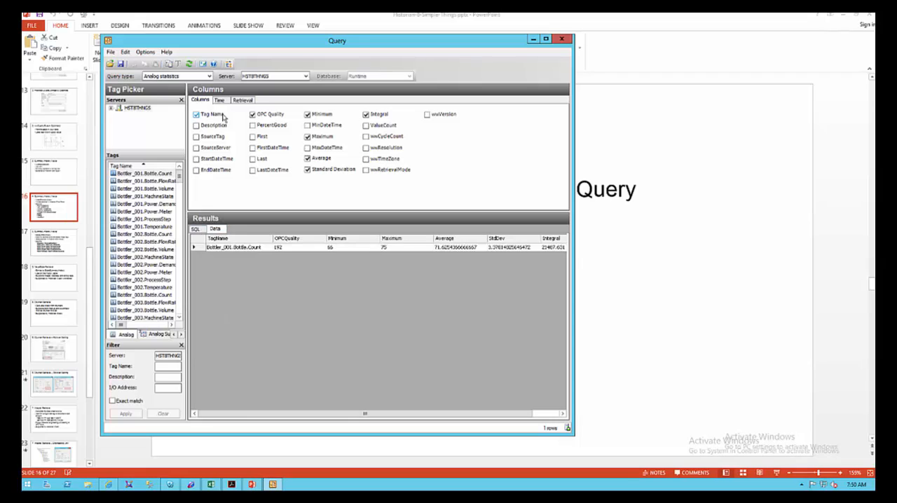
Check the query's time range, try retrieving more cyclic values over equal time intervals, and restore the number of values to 1.
click(221, 100)
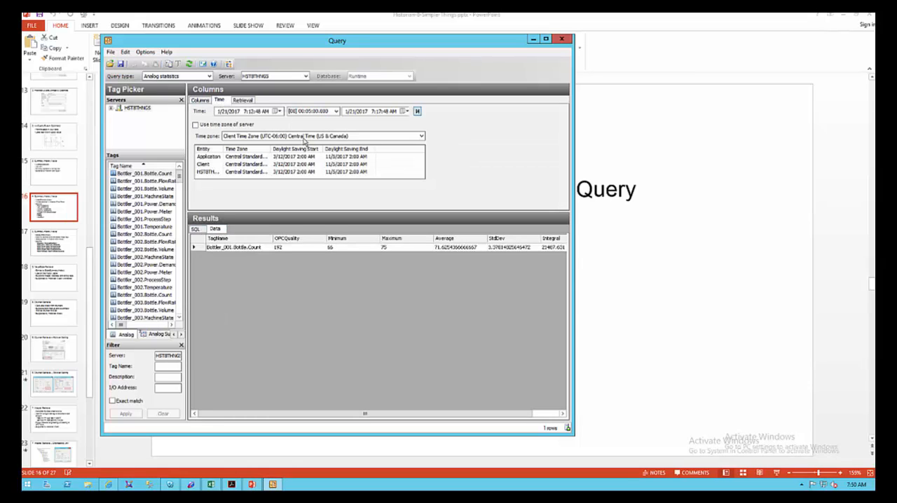
click(245, 100)
click(230, 139)
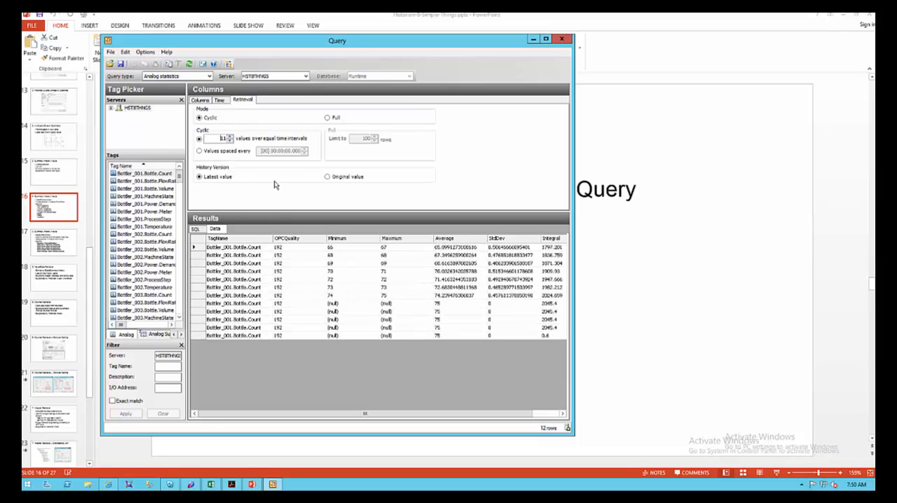
click(230, 141)
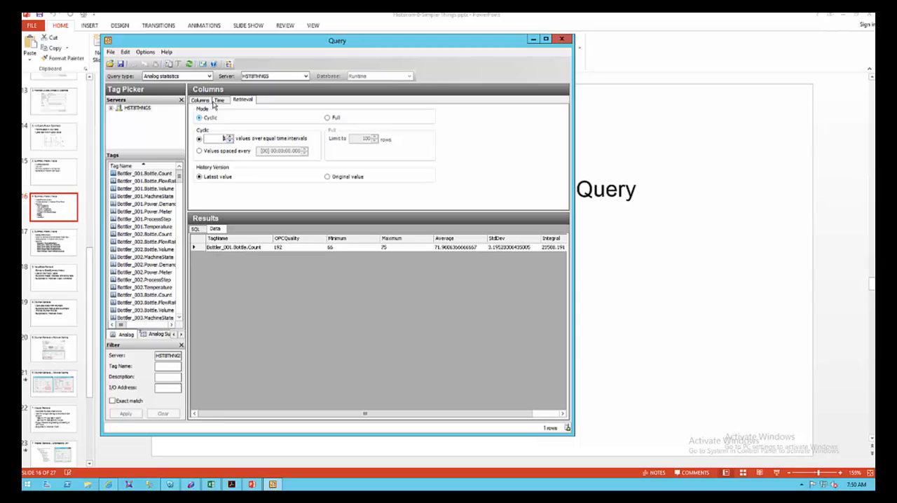
click(204, 100)
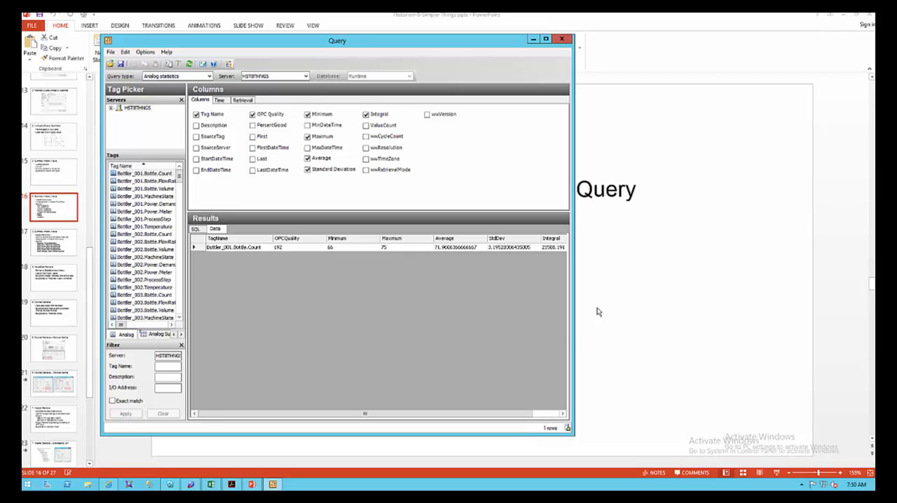
Switch to the PowerPoint presentation and show slide 17 about StateSummaryHistory.
click(624, 283)
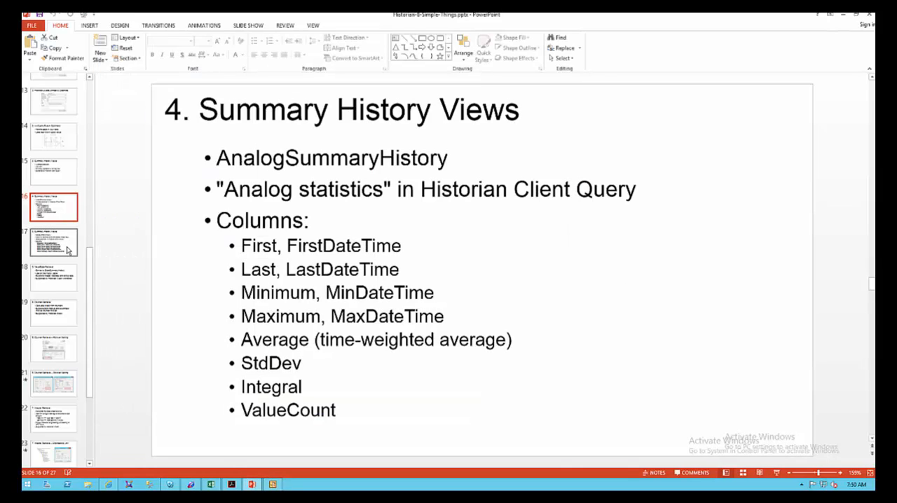
click(64, 247)
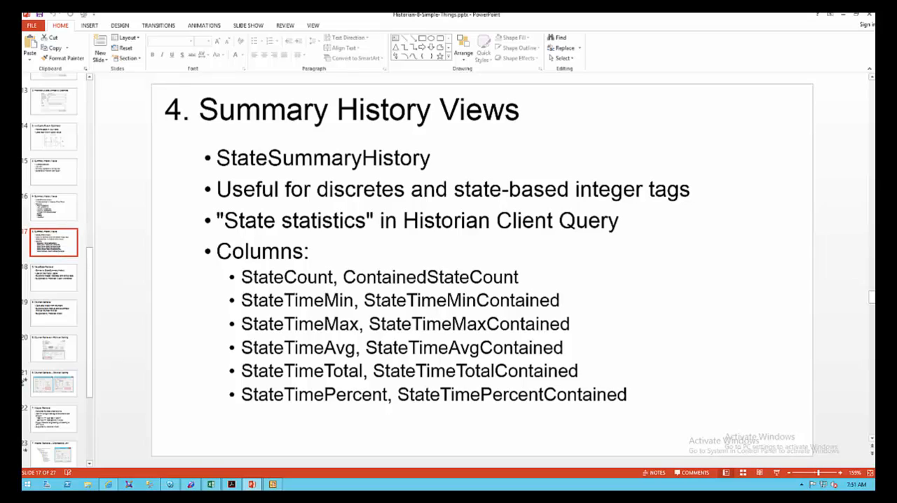
Switch to the InTouch WindowViewer, view Bottler_001's Machine State options, close them, and return to the presentation.
click(169, 485)
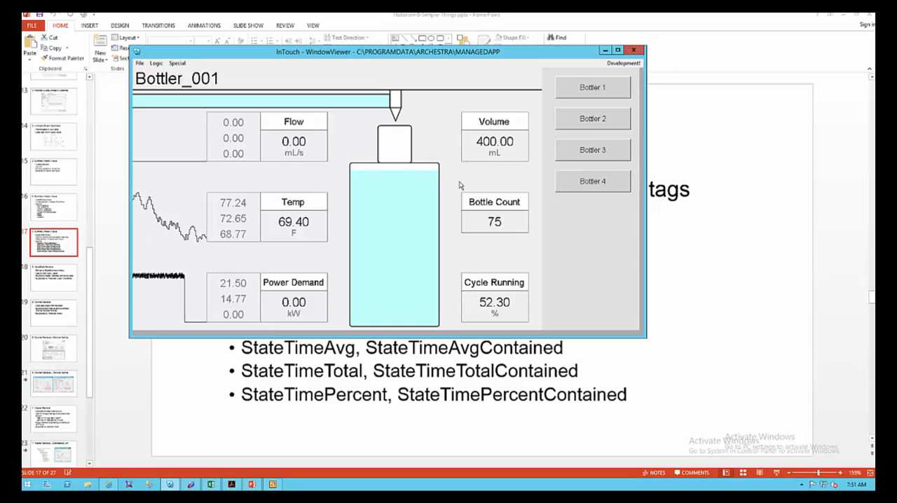
click(487, 307)
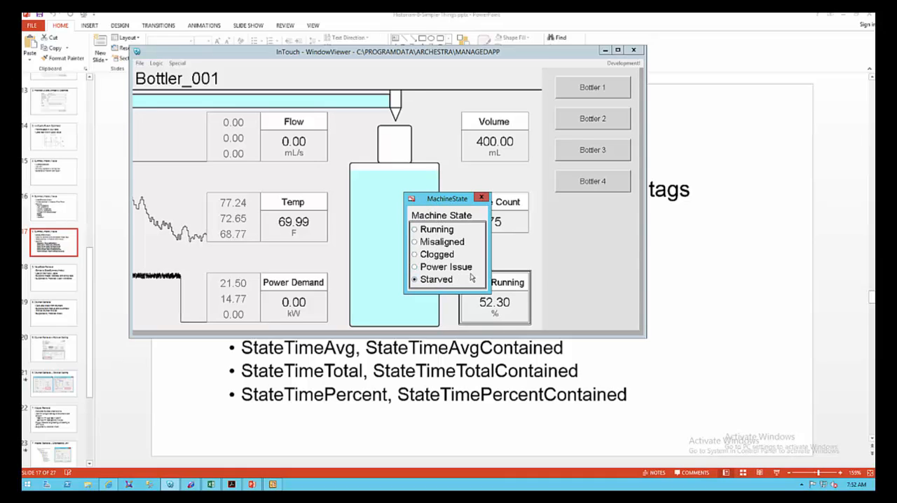
click(481, 198)
click(687, 256)
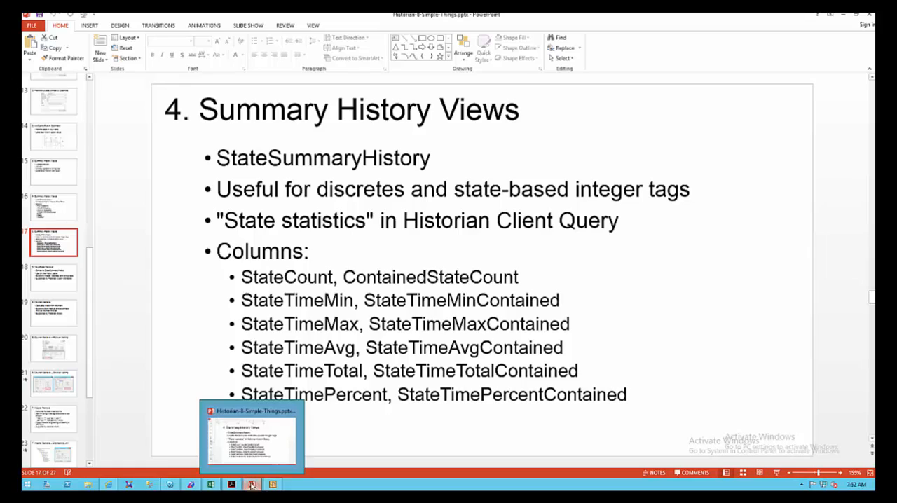
Switch to the Query window, set the query type to State statistics, and select the discrete tag Bottler_001.Cycle.IsRunning.
mouse_move(275, 486)
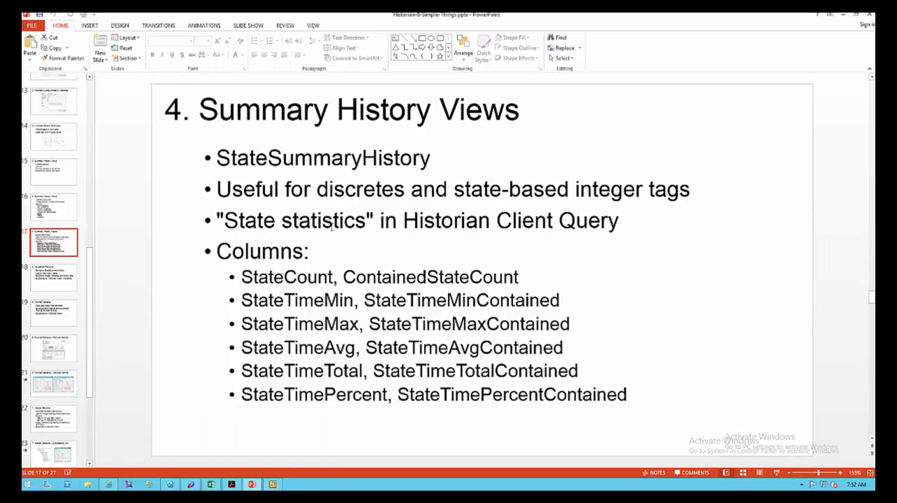
click(273, 484)
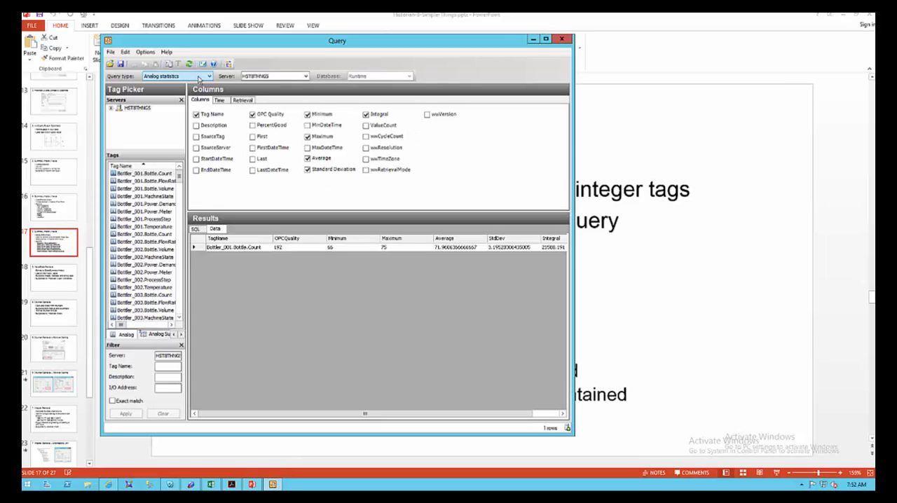
click(208, 76)
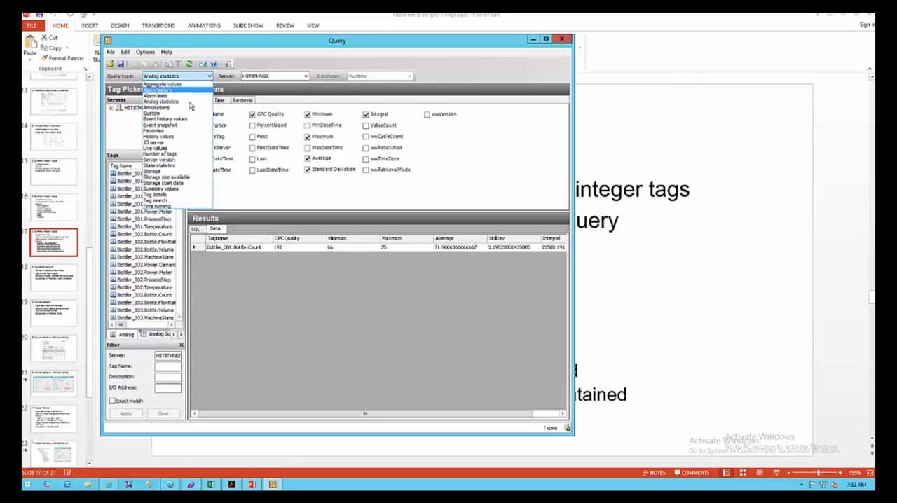
click(163, 166)
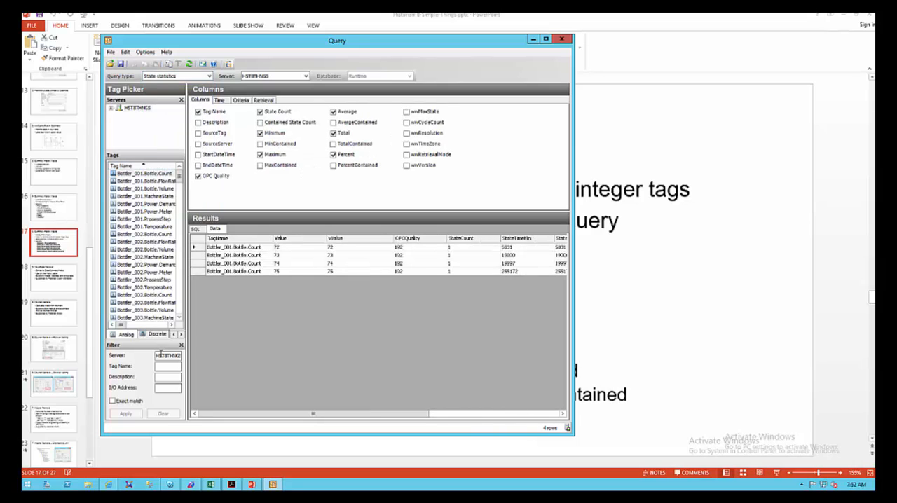
click(155, 334)
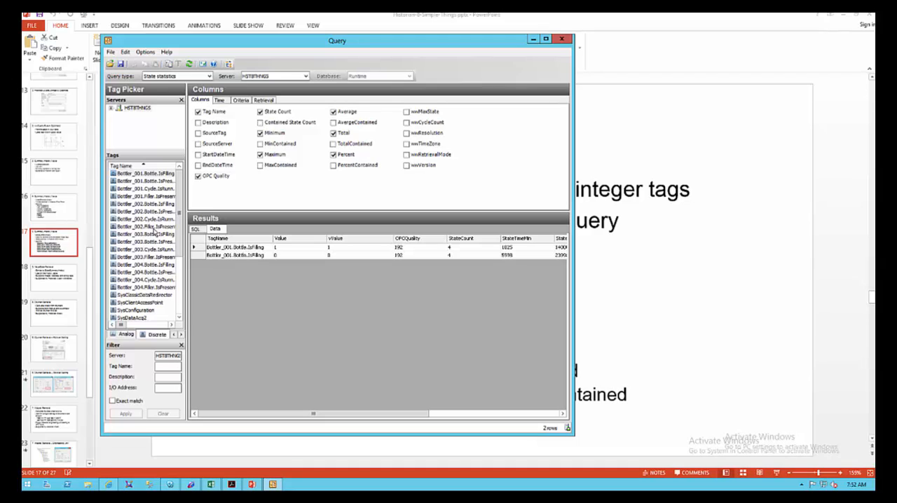
click(147, 188)
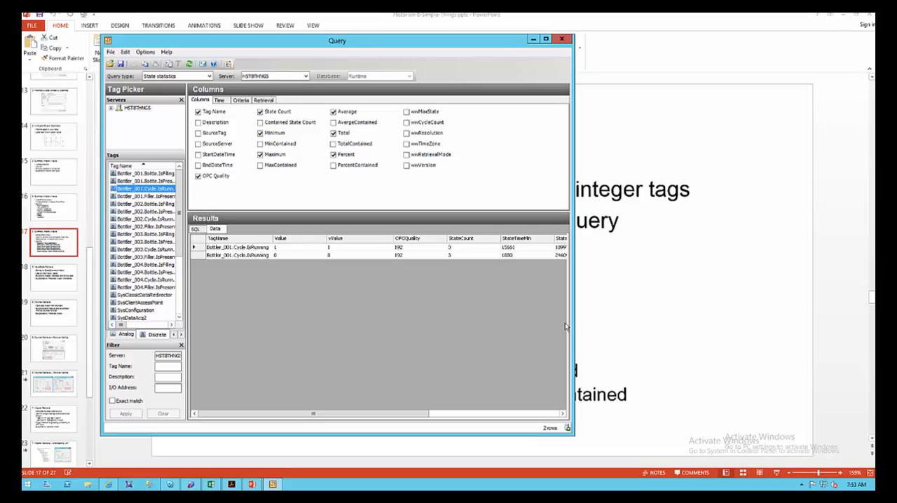
Examine the state time columns in the Cycle.IsRunning results and the StateSummaryHistory source in the generated SQL.
drag(356, 415, 492, 429)
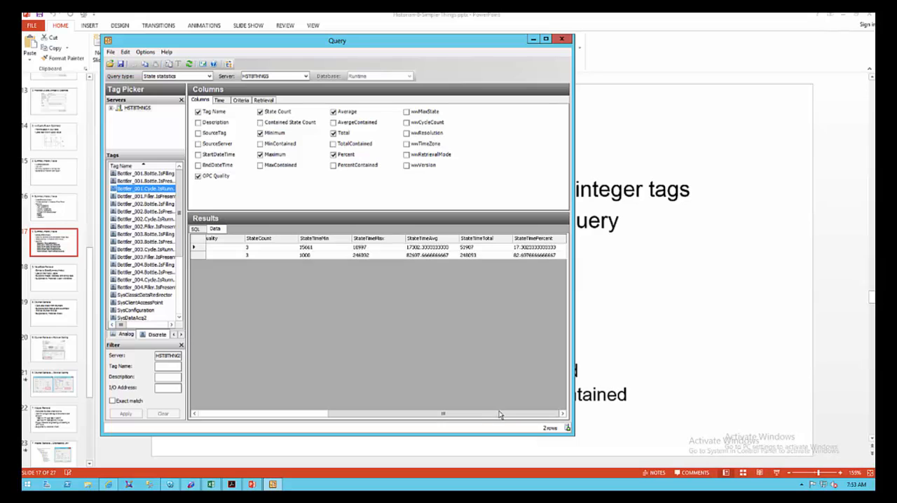
drag(497, 416, 348, 414)
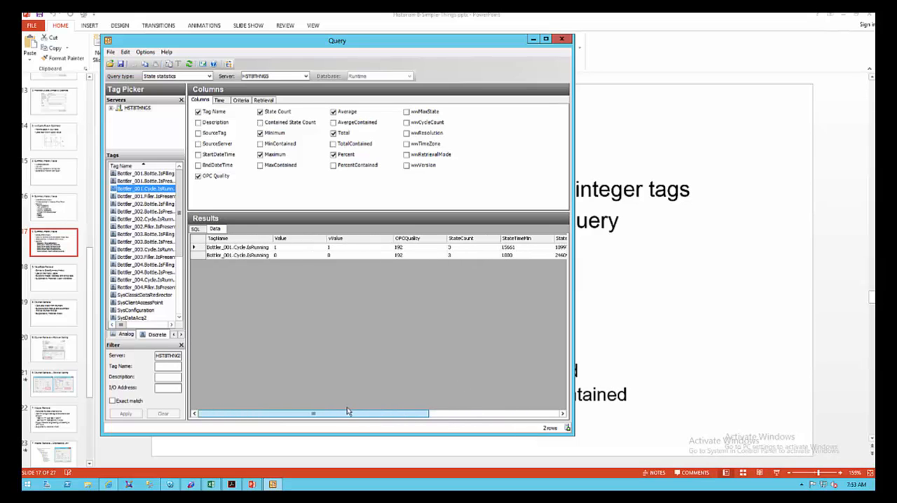
click(195, 230)
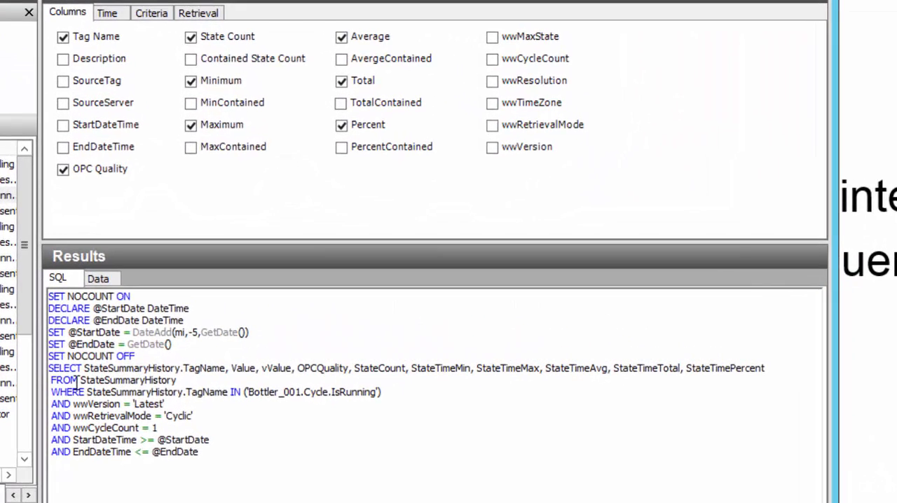
drag(81, 380, 179, 381)
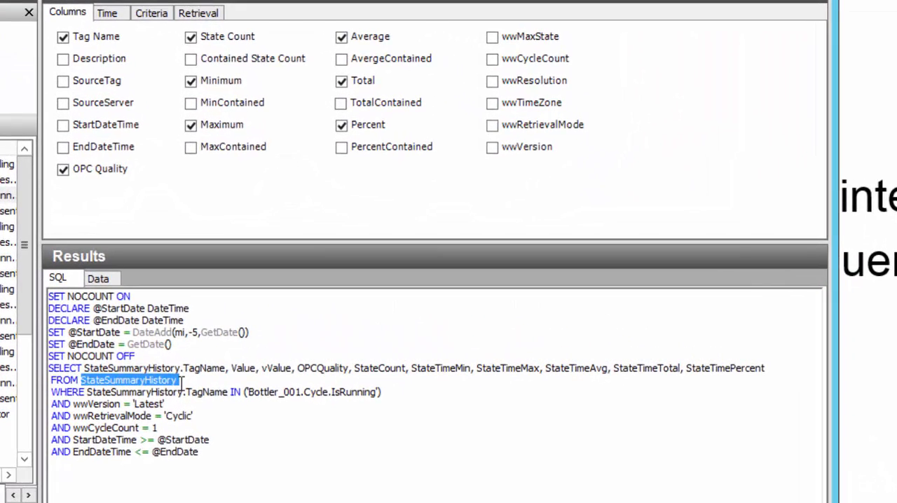
click(229, 489)
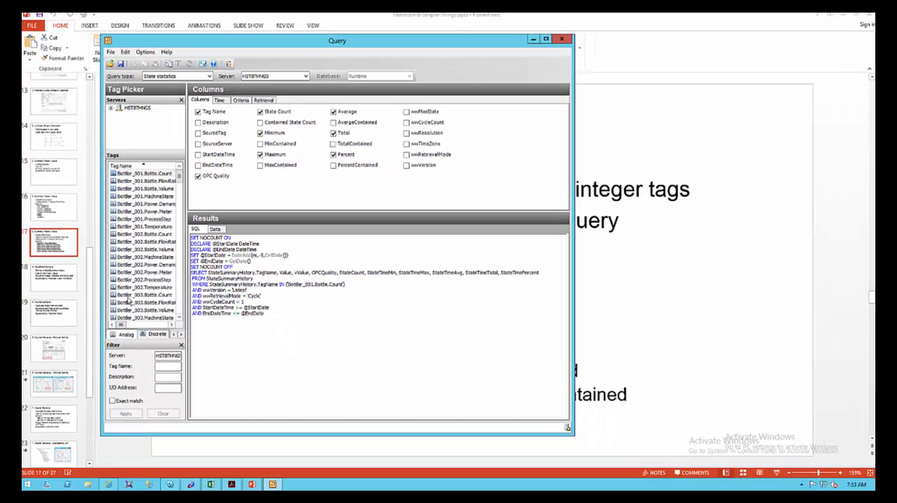
Query state statistics for the analog tag Bottler_001.MachineState, view the resulting data, and check the query's time range.
click(135, 198)
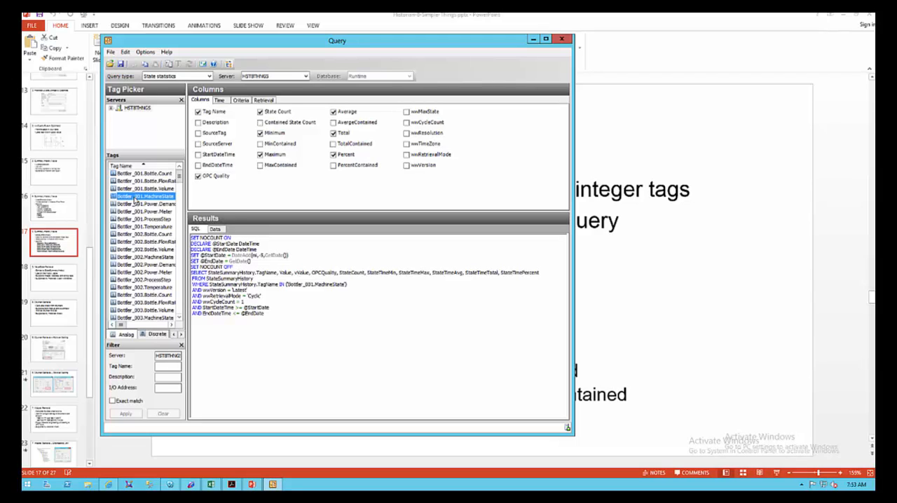
click(218, 229)
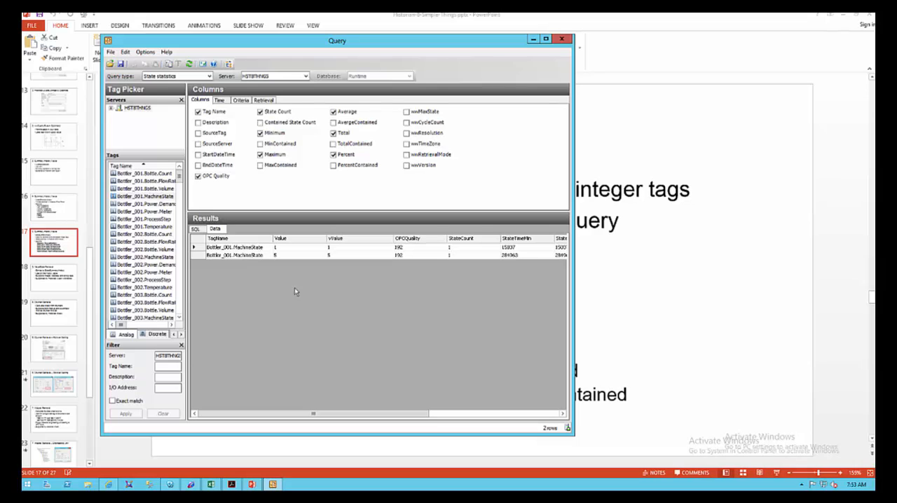
click(220, 101)
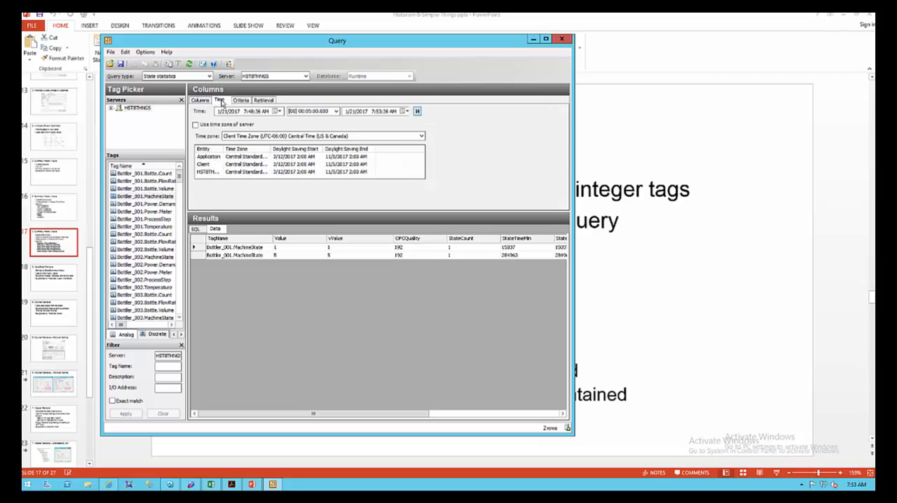
click(206, 102)
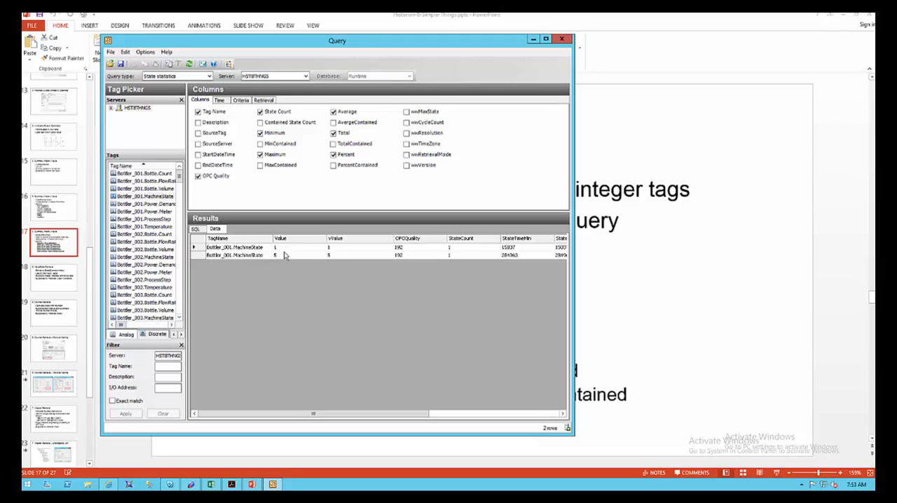
Check Bottler_001's current Machine State in the InTouch WindowViewer, close the popup, and return to the Query window.
click(170, 484)
click(494, 298)
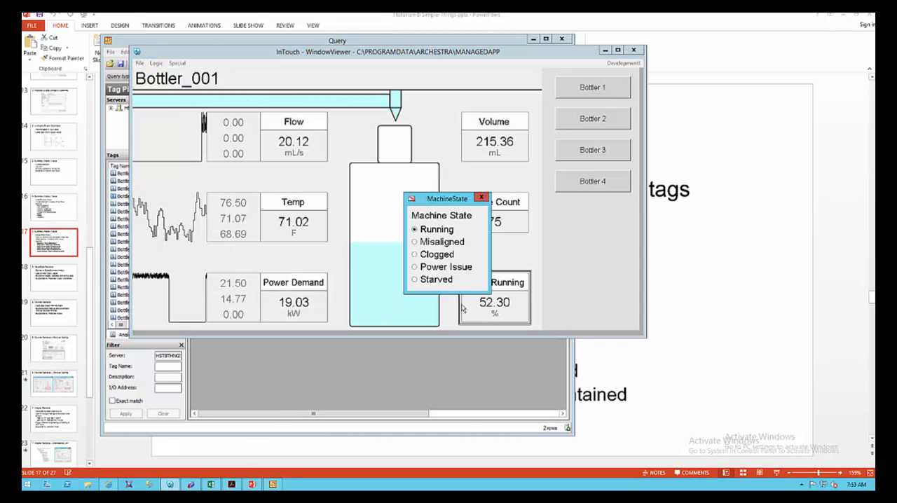
click(481, 197)
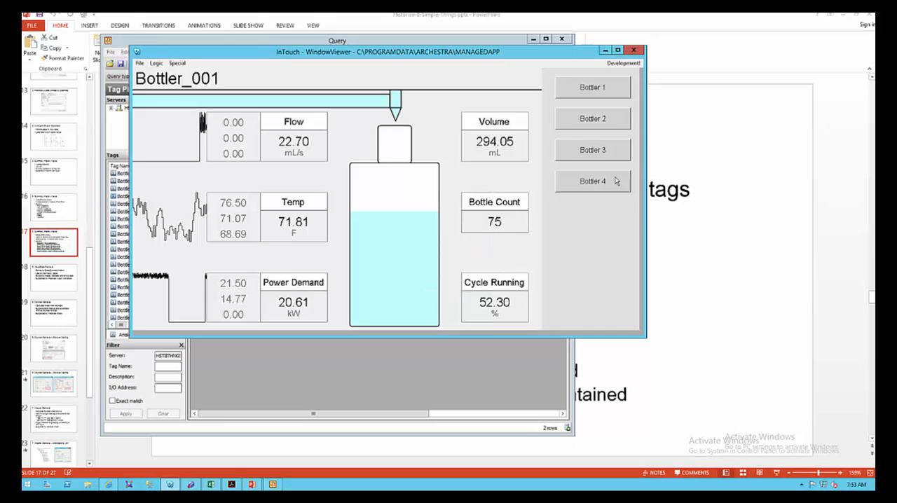
click(432, 40)
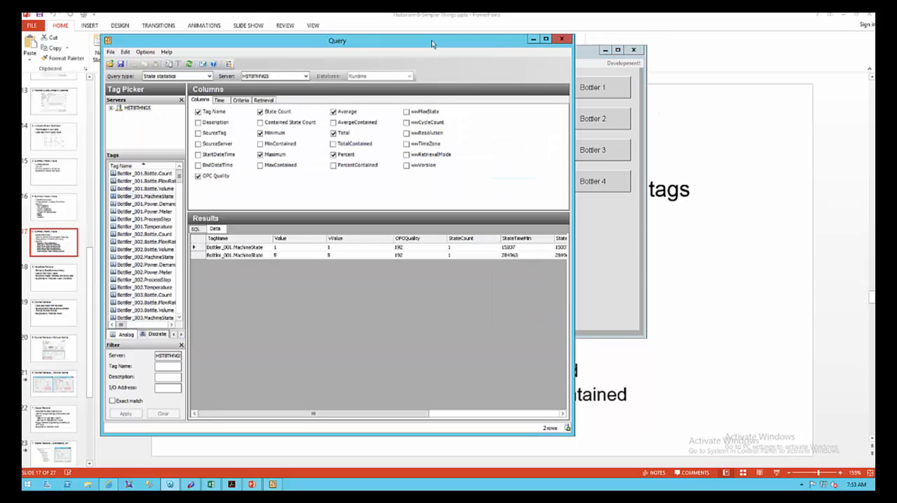
Set the duration of the Bottler_001.MachineState state statistics query to 4 hours and return to the column selection.
click(221, 101)
click(337, 111)
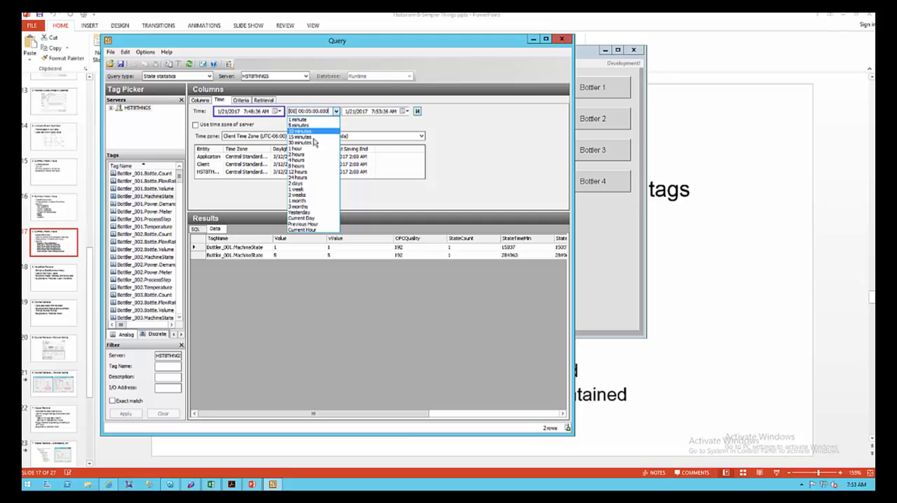
click(310, 161)
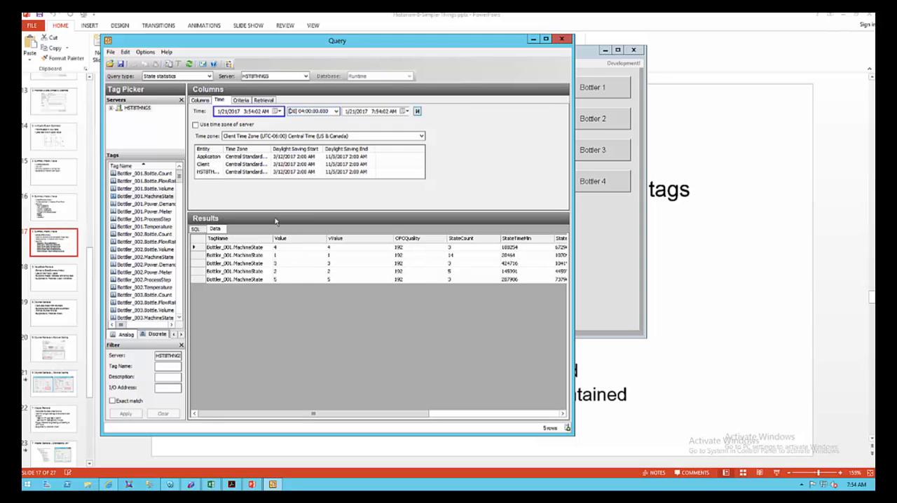
click(200, 100)
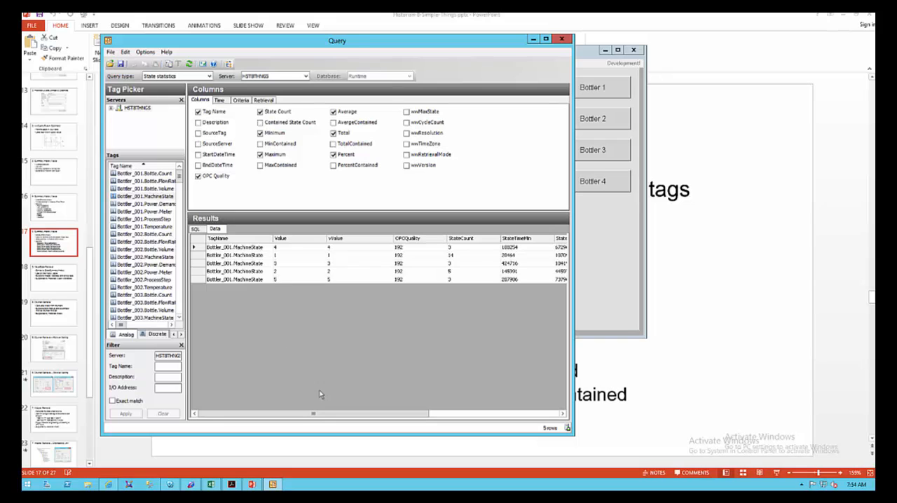
Examine the minimum, maximum, average, total and percent state times per machine state, check the generated SQL, and return to the data.
drag(386, 415, 527, 432)
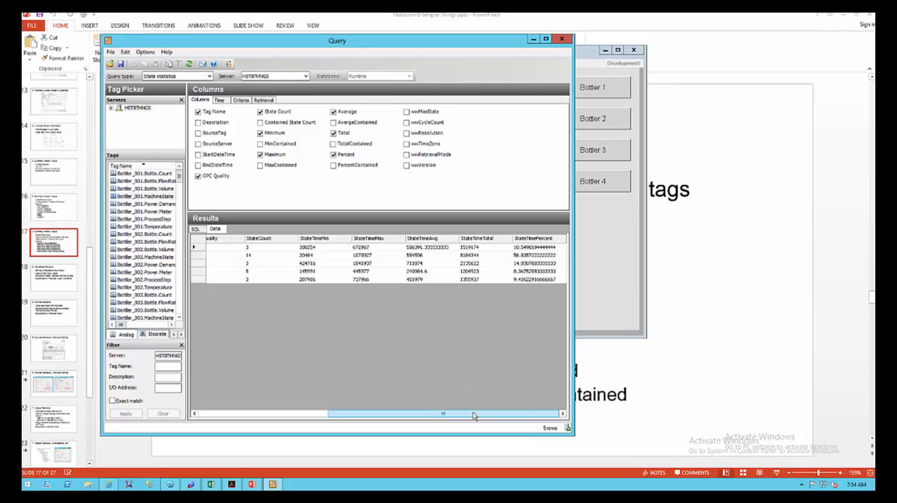
drag(471, 415, 331, 408)
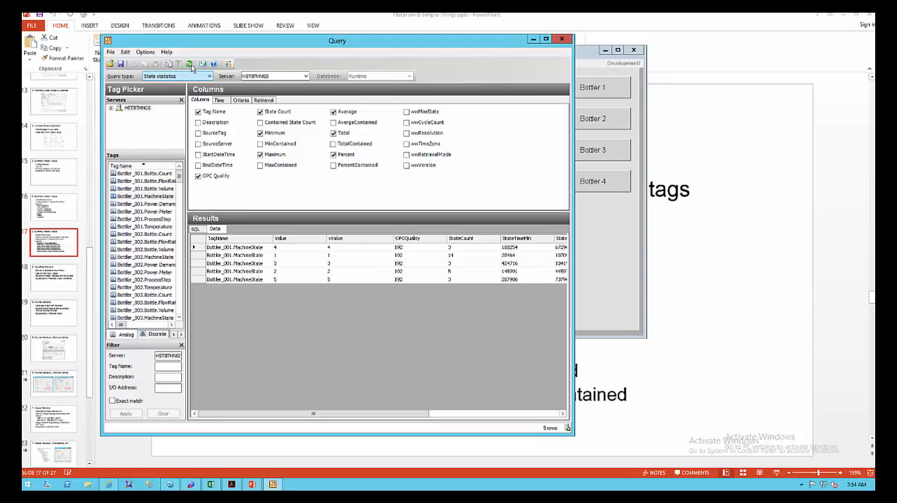
click(197, 229)
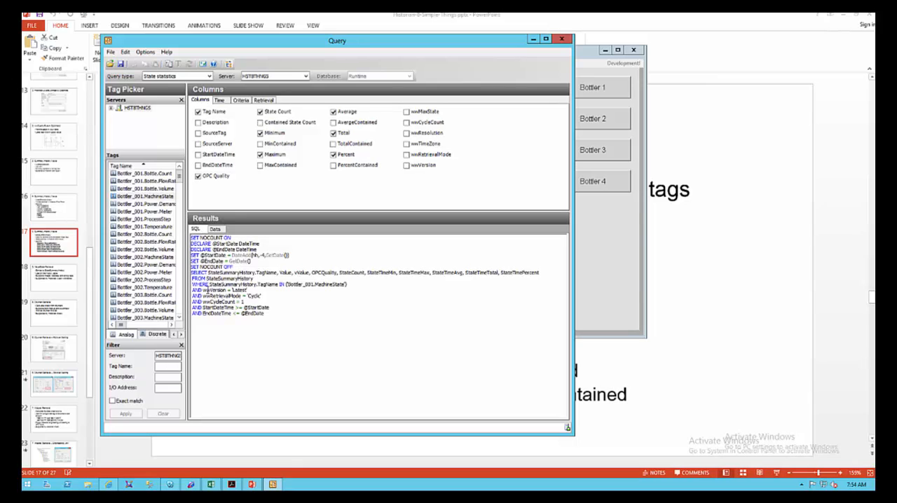
click(215, 230)
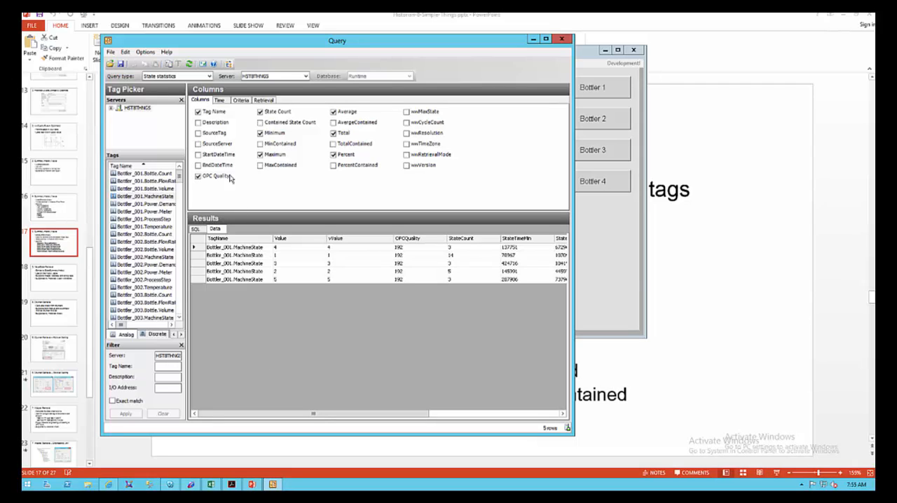
Switch to the PowerPoint presentation and go to slide 18, ValueState Retrieval.
click(105, 17)
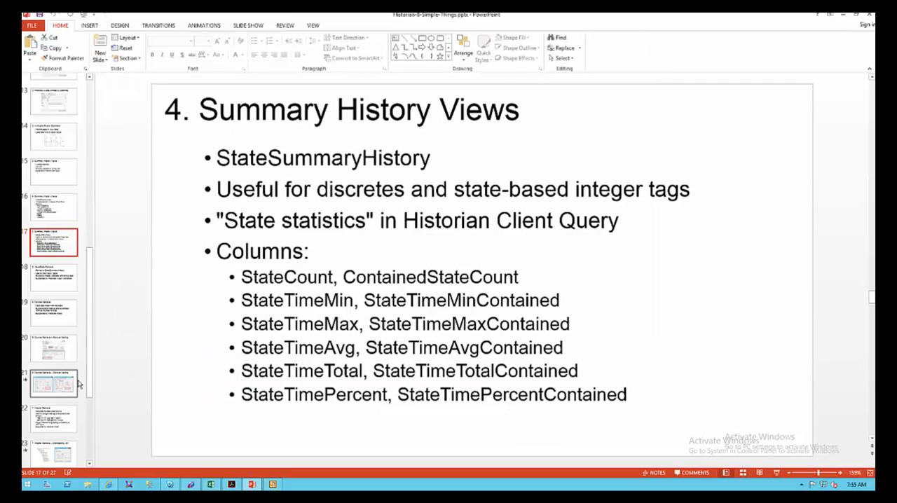
click(62, 279)
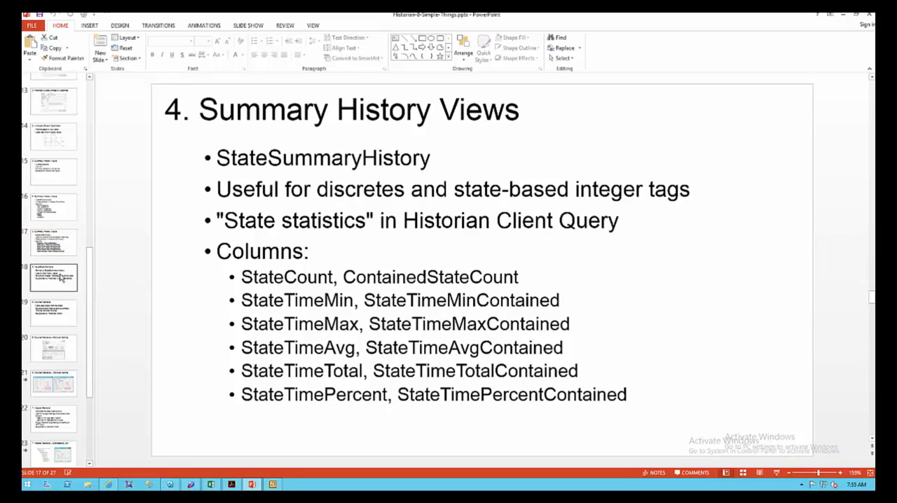
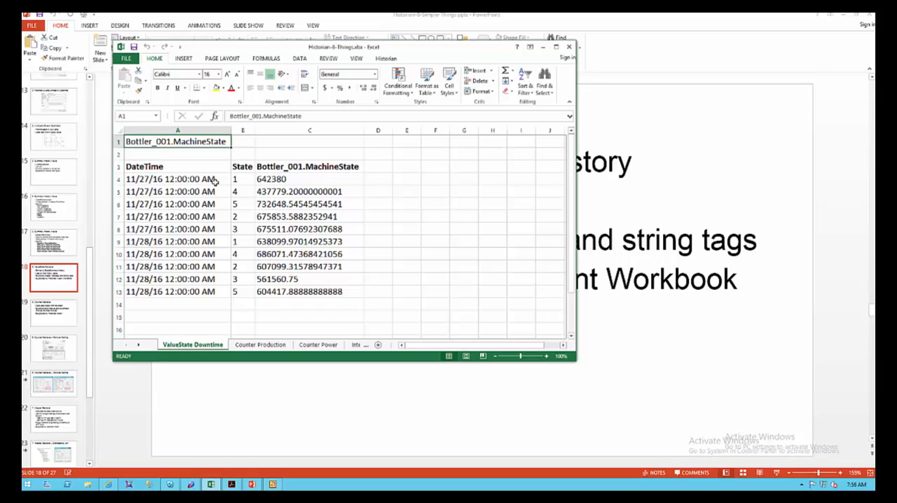
Open the Historian function in cell A4 for editing and advance to the retrieval settings of its query criteria.
click(212, 180)
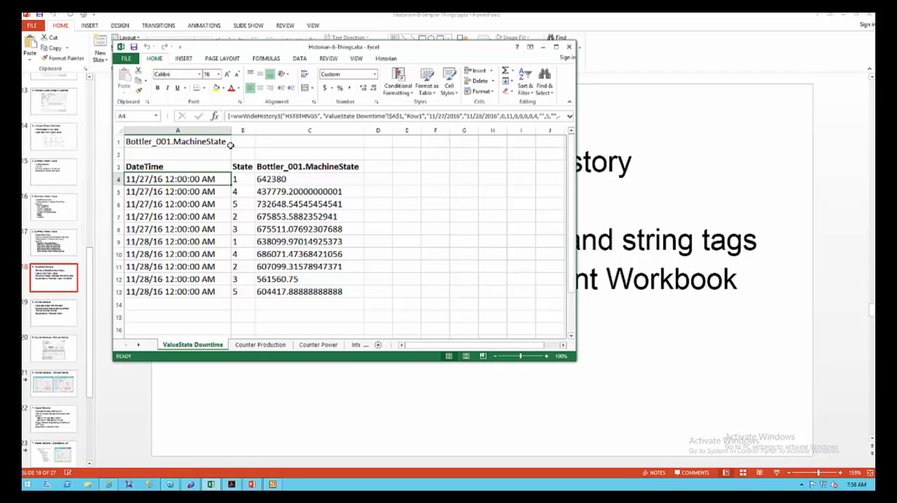
click(393, 61)
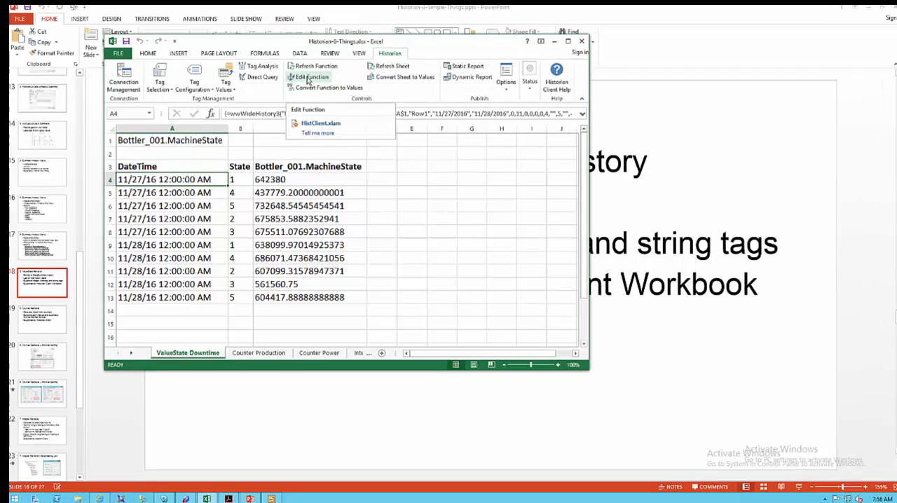
click(307, 81)
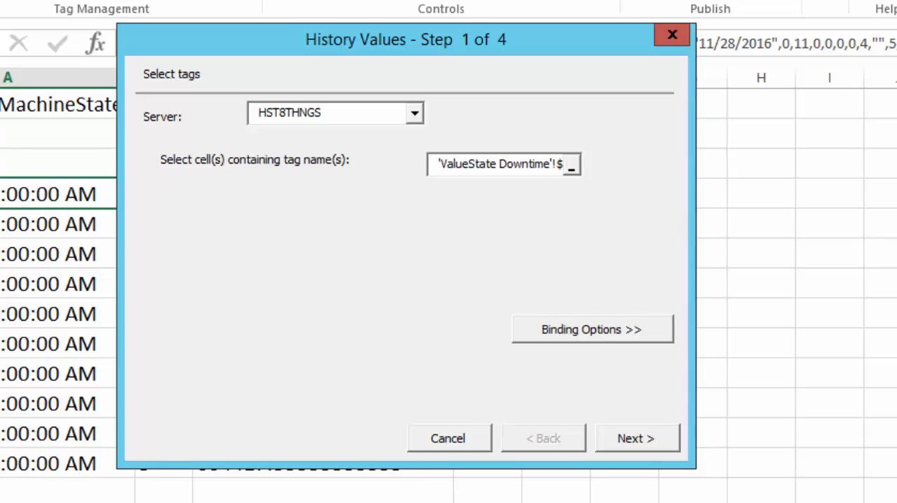
click(632, 449)
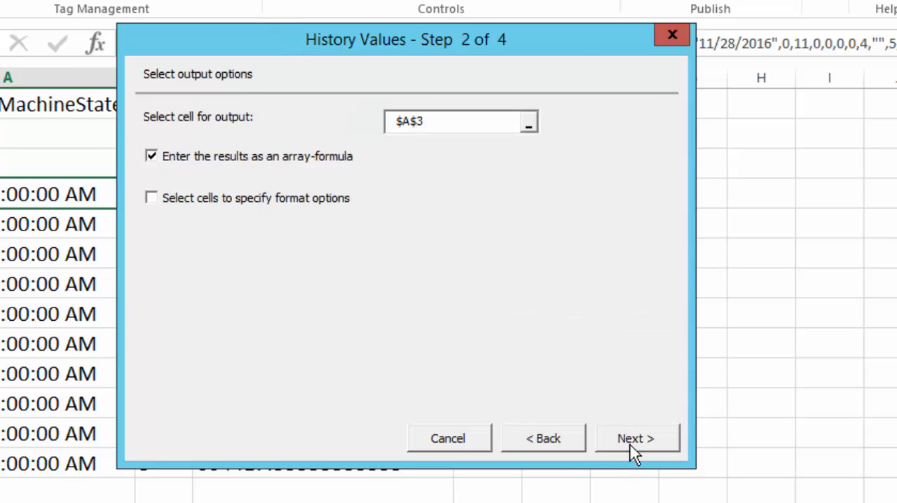
click(630, 442)
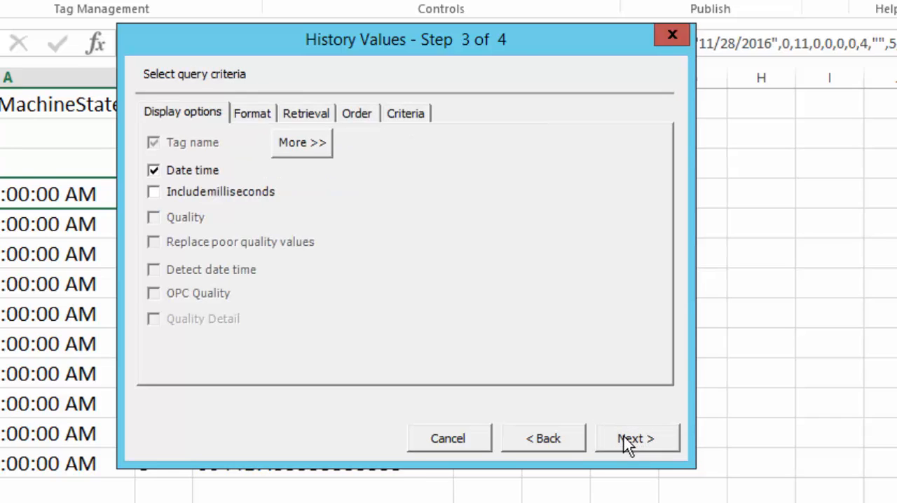
click(306, 125)
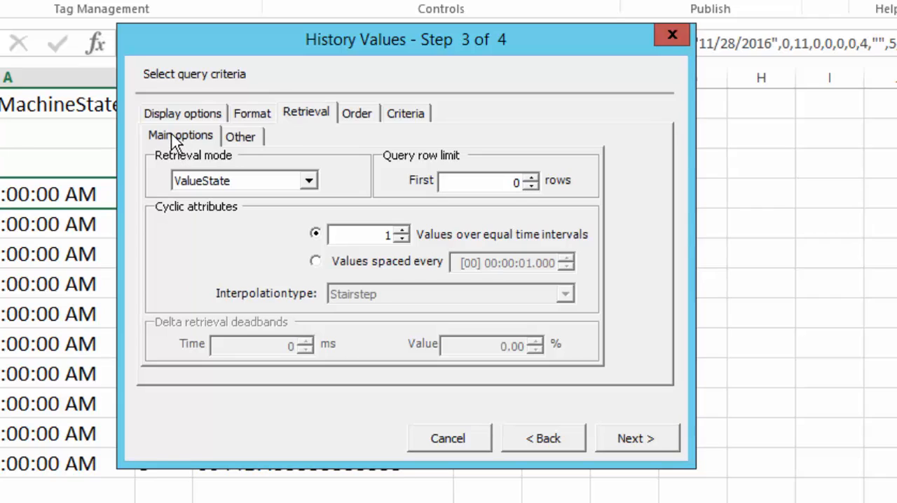
Review the available retrieval modes from Cyclic to RoundTrip and keep ValueState selected.
click(308, 182)
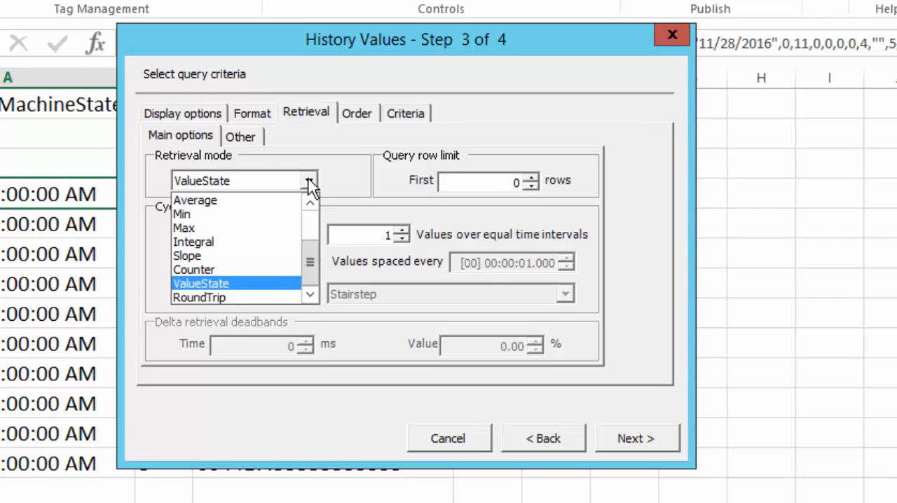
drag(312, 258, 312, 211)
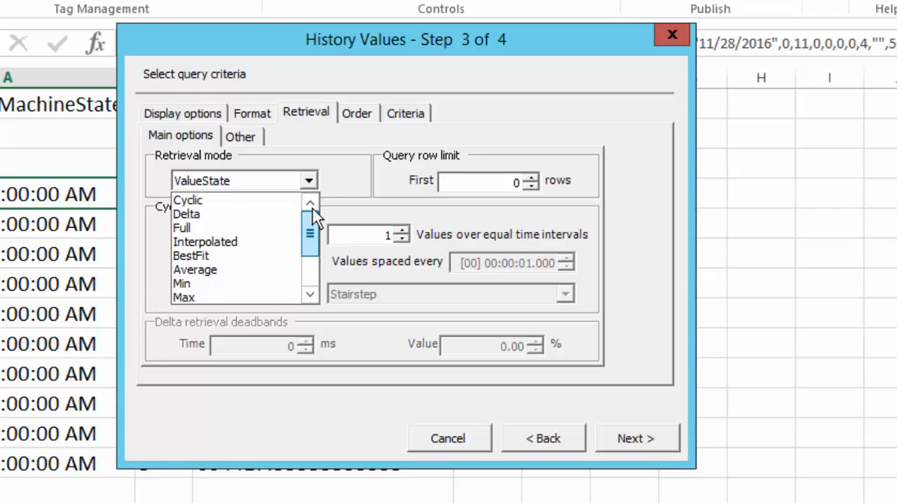
drag(310, 250, 310, 282)
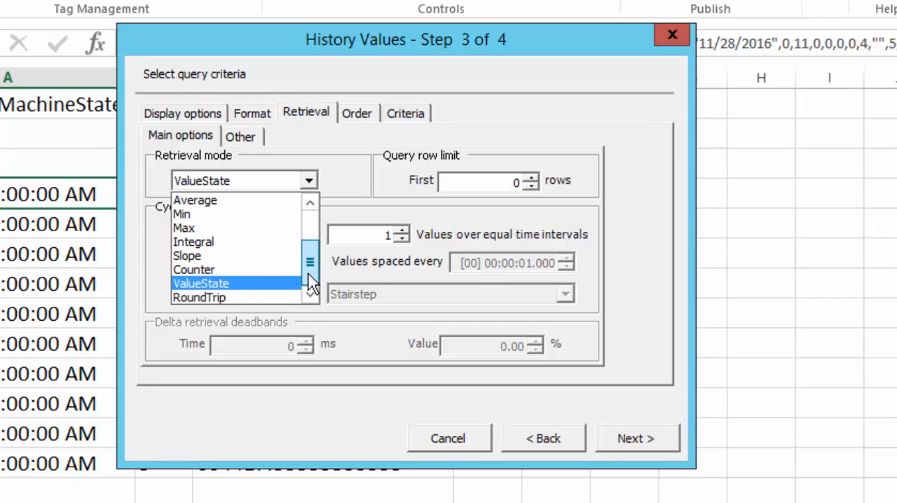
click(190, 285)
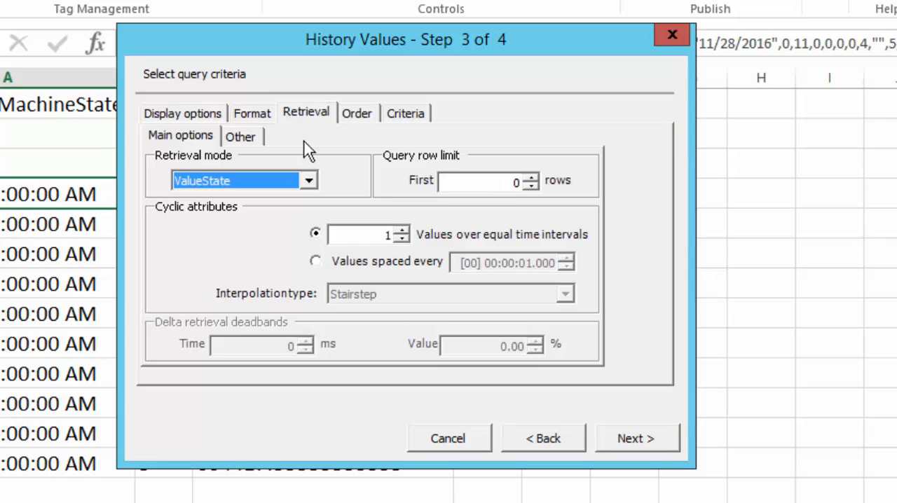
Examine the other retrieval options, moving the wizard aside to compare them with the worksheet's time stamps.
click(246, 138)
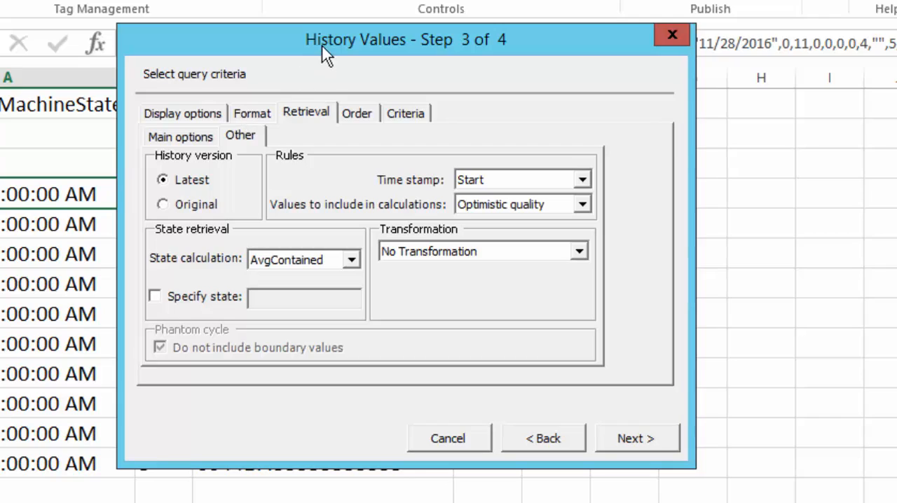
drag(323, 205, 439, 398)
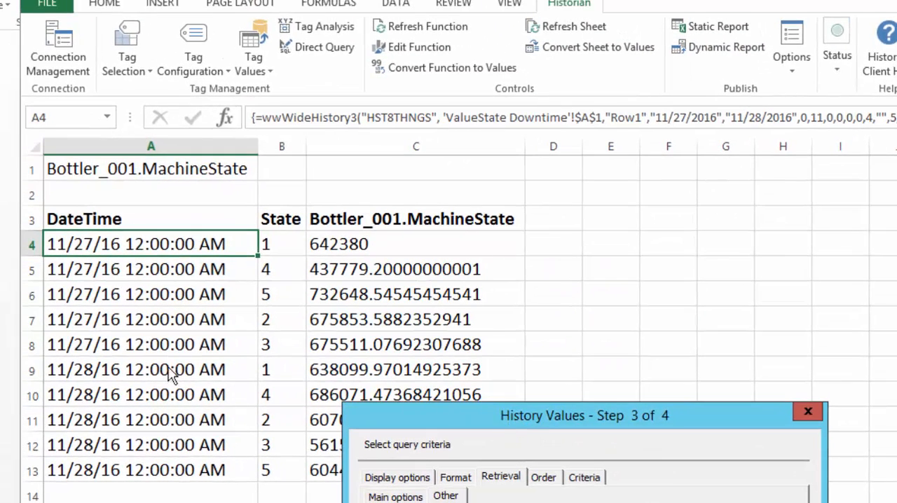
drag(574, 415, 514, 174)
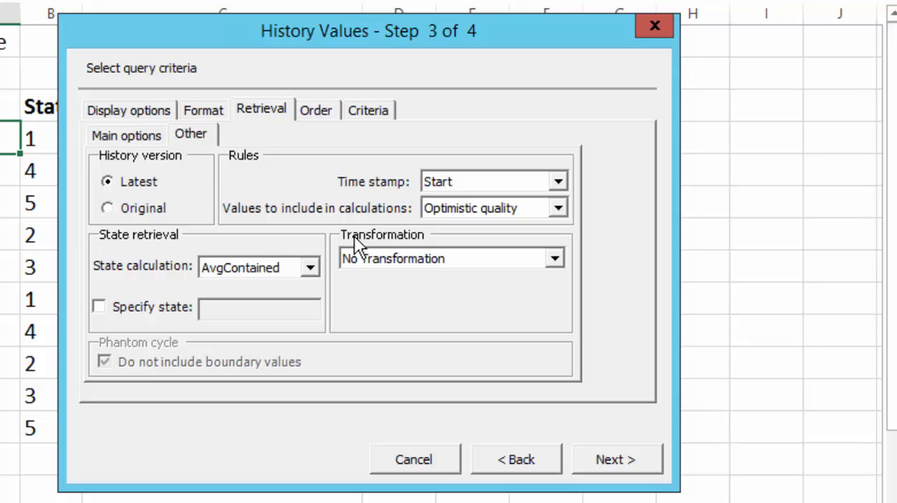
Review the quality rules for values included in calculations, keep Optimistic quality, and recheck the main retrieval options before leaving that page.
click(451, 211)
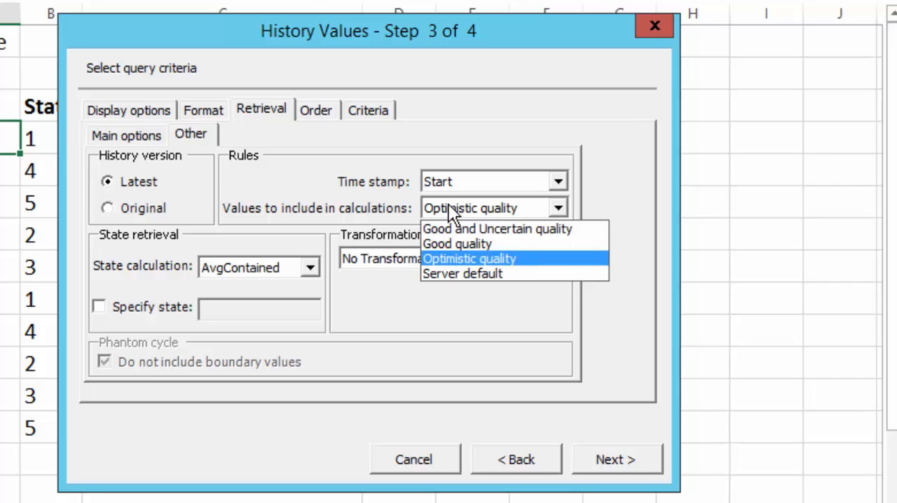
click(322, 181)
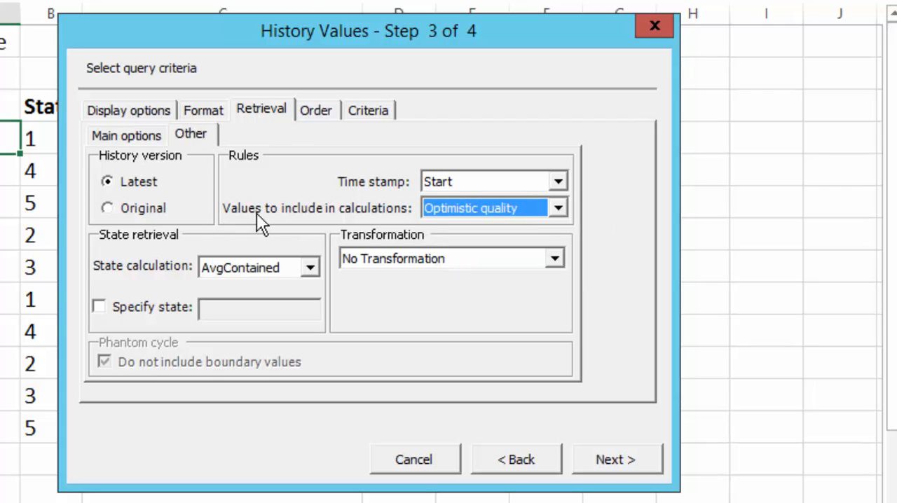
click(485, 211)
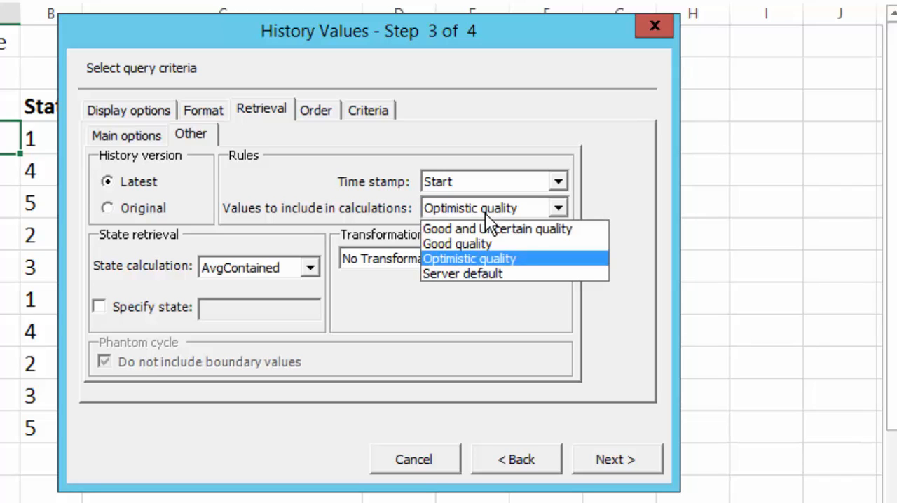
click(485, 213)
click(158, 136)
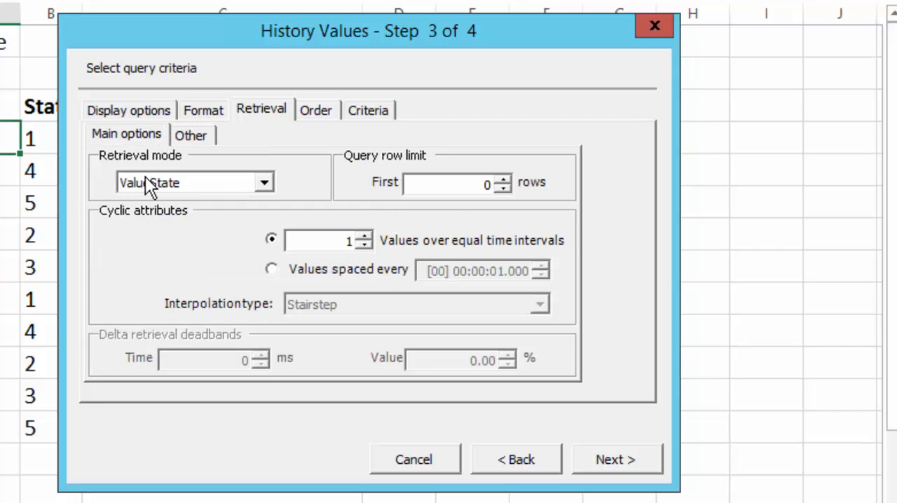
click(194, 136)
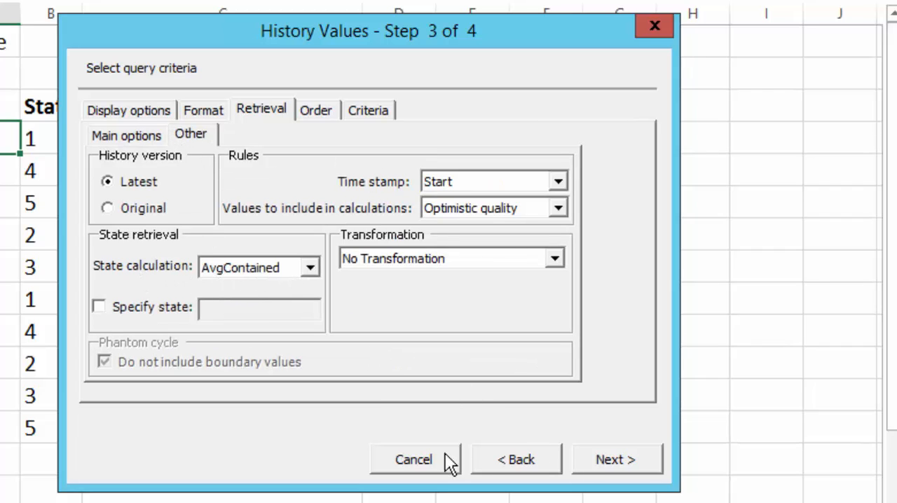
click(609, 464)
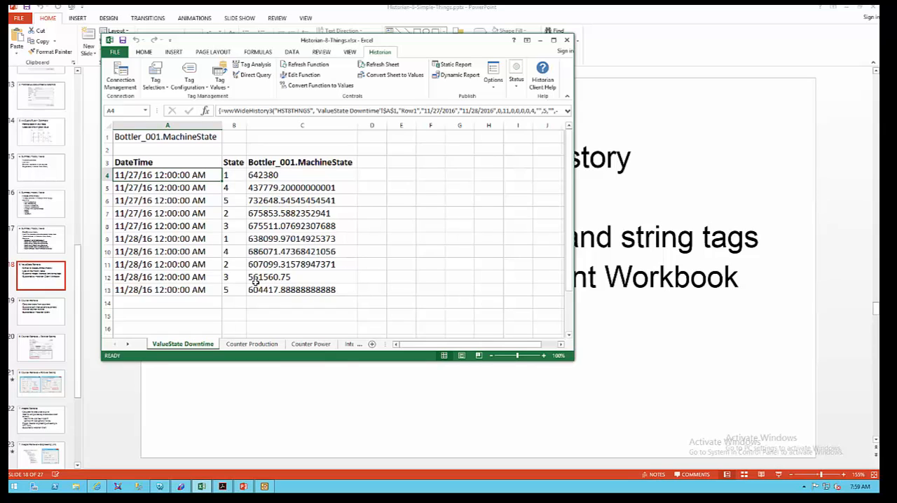
Edit the history function again to retrieve only state 1 with the AvgContained calculation, and finish the wizard.
click(300, 75)
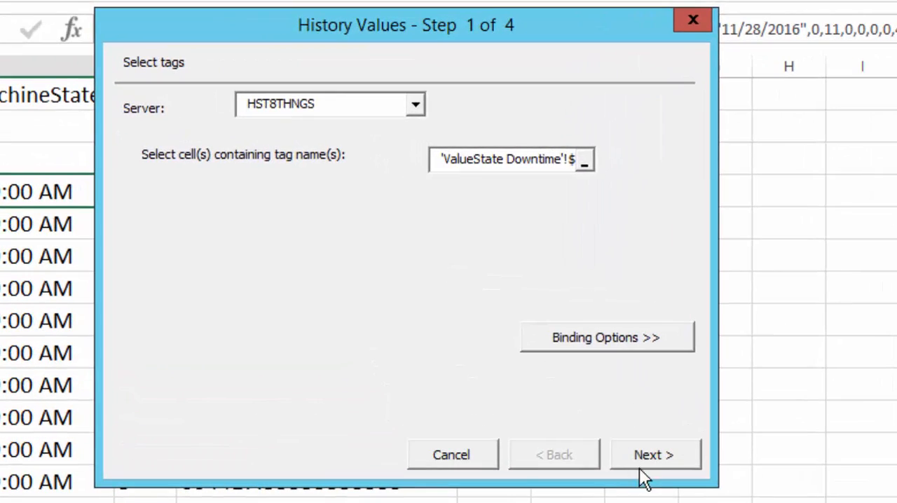
click(434, 280)
click(646, 475)
click(618, 460)
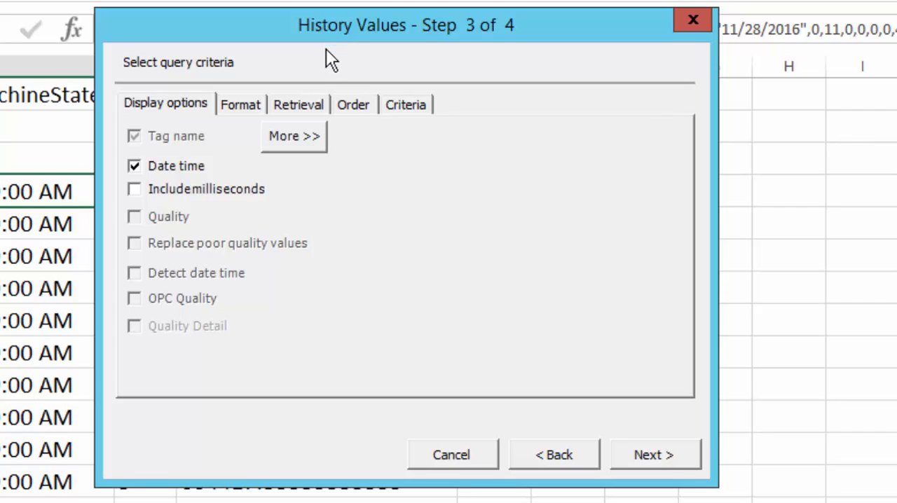
click(304, 108)
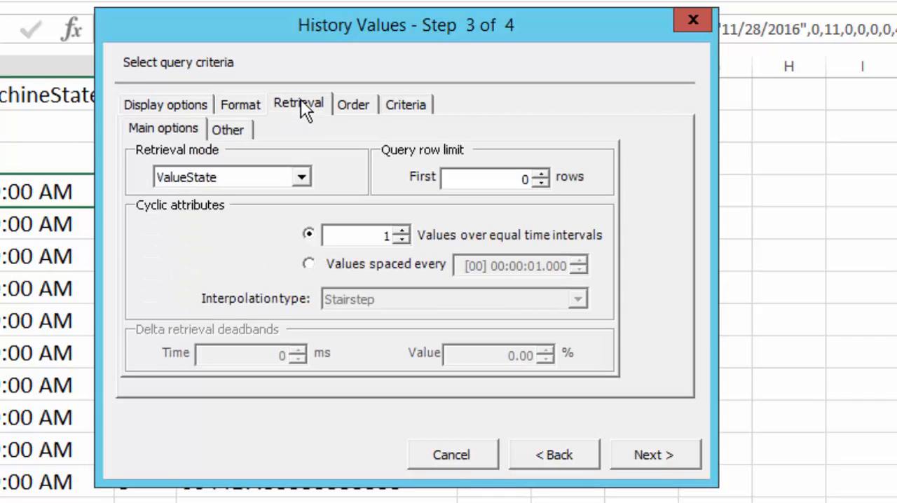
click(225, 132)
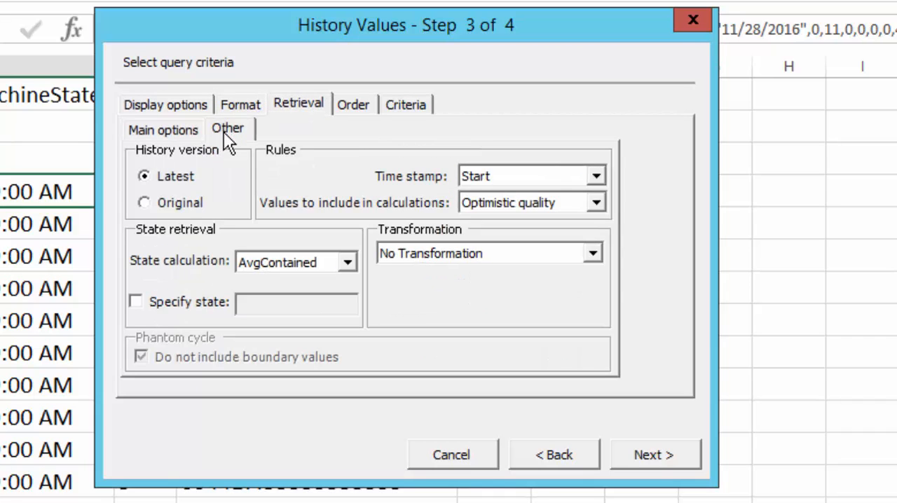
click(156, 306)
click(241, 304)
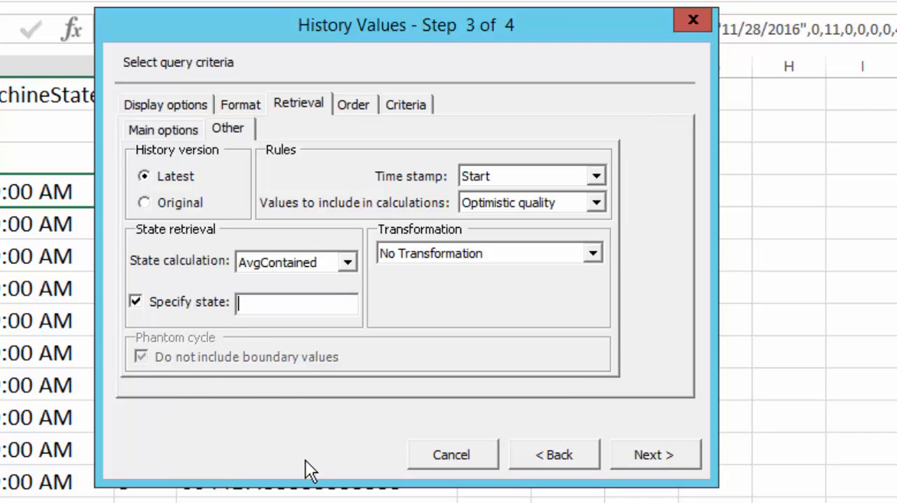
text(1)
click(626, 455)
click(652, 457)
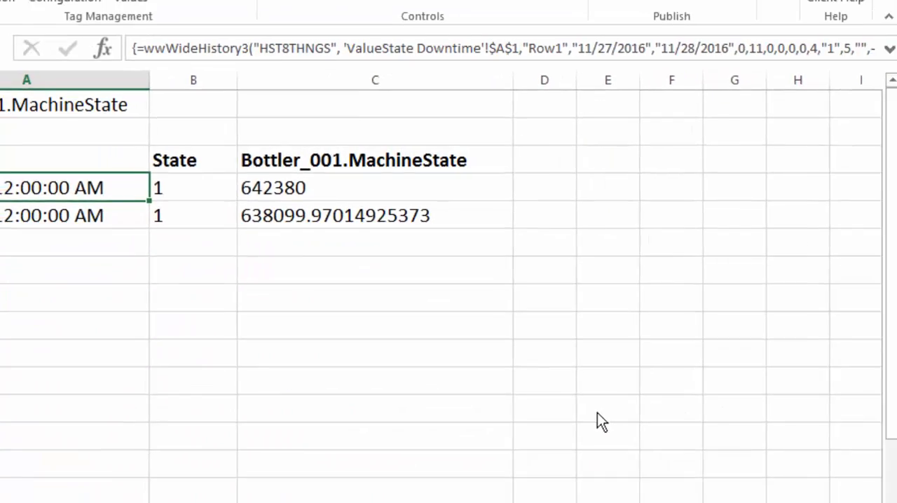
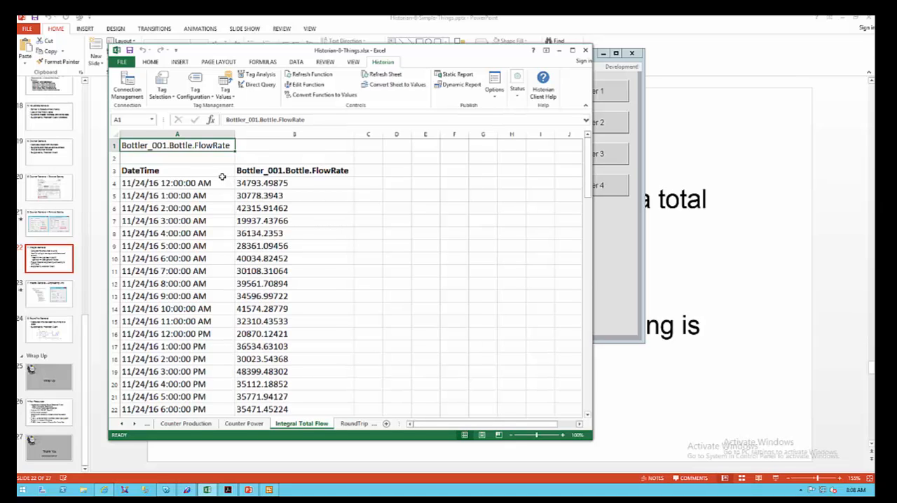
Open the Integral Total Flow sheet's history function for editing and review its available retrieval modes, keeping Integral selected.
click(220, 180)
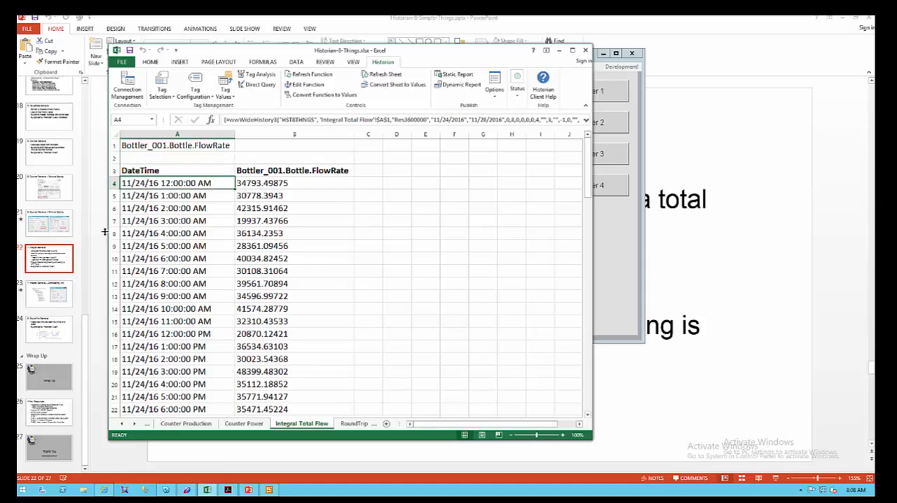
click(307, 84)
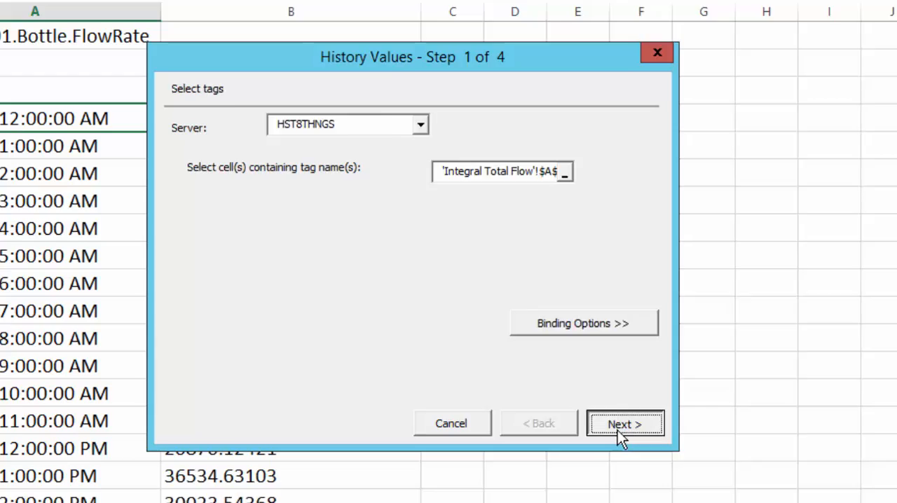
click(448, 323)
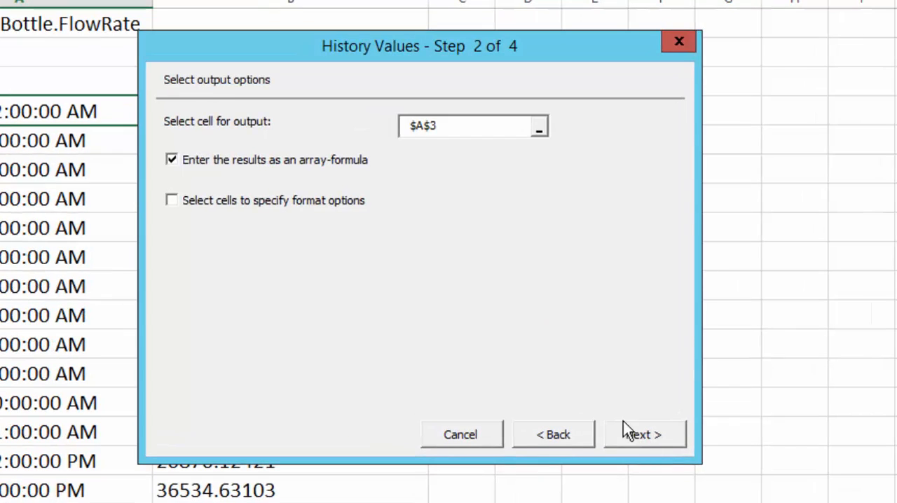
click(448, 323)
click(327, 119)
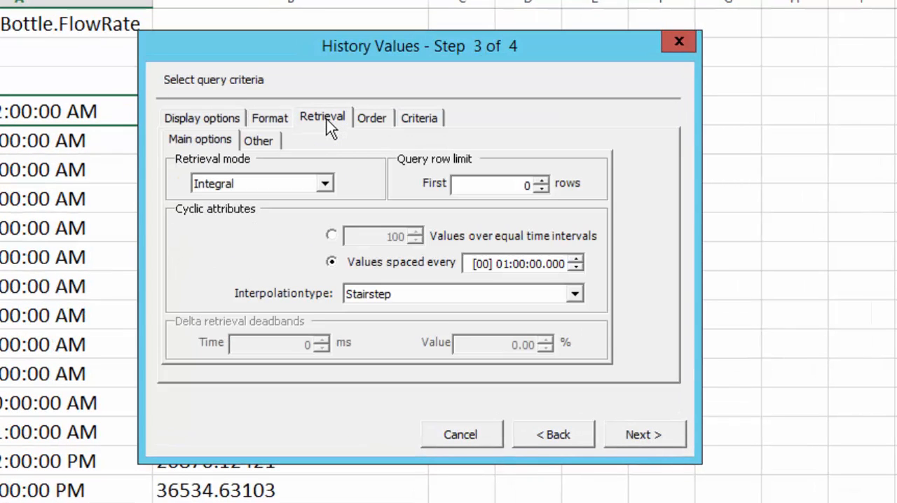
click(325, 186)
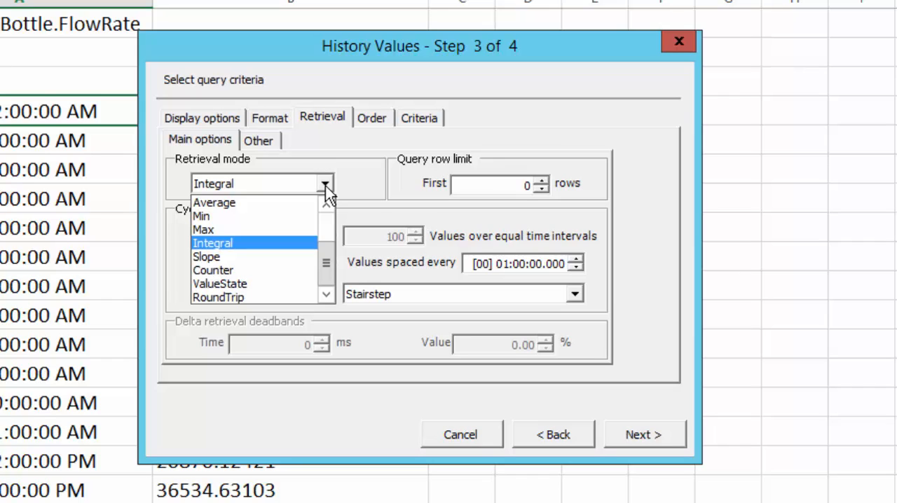
click(326, 186)
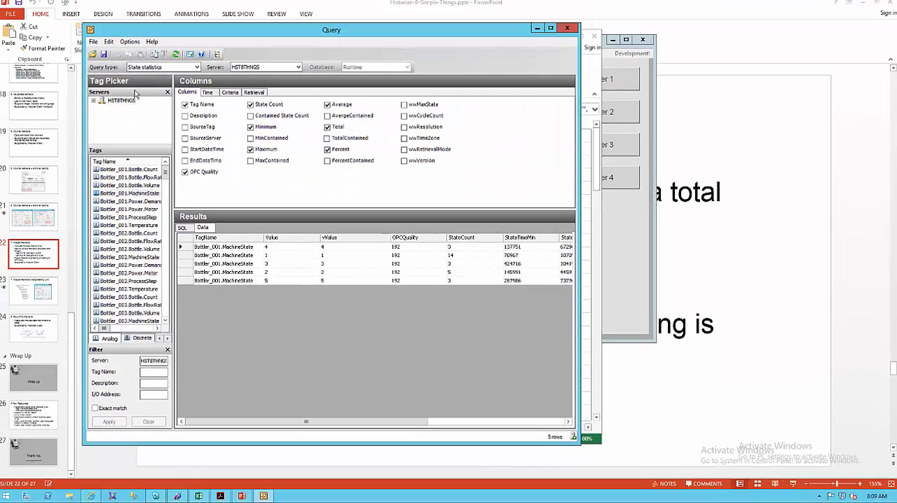
In the Query tool, change the query type from state statistics to Analog statistics, then return to the Excel workbook.
click(145, 68)
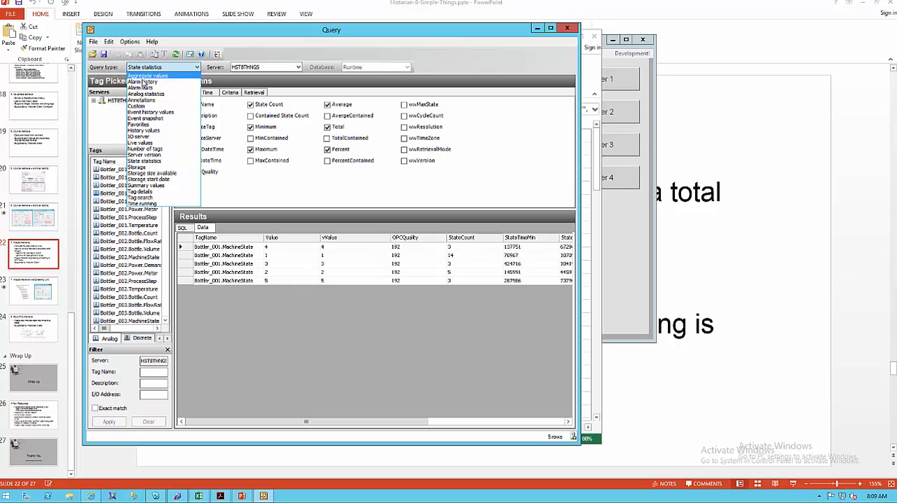
click(144, 94)
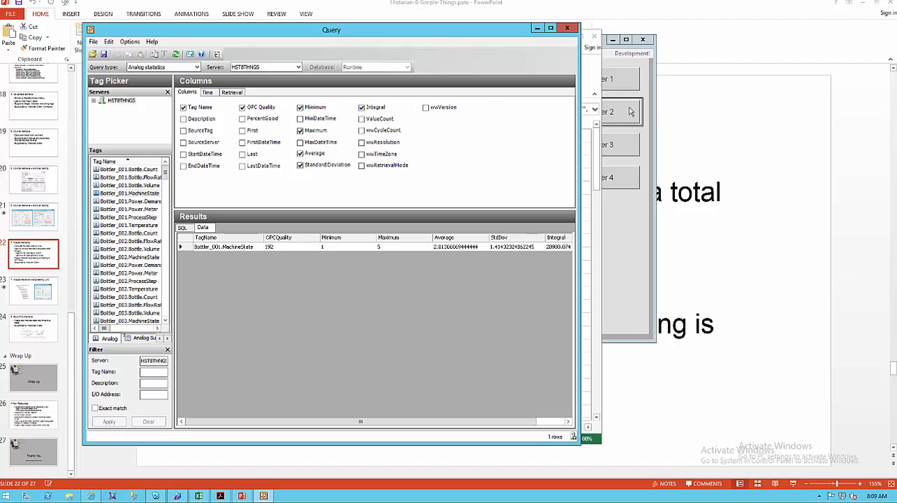
click(595, 79)
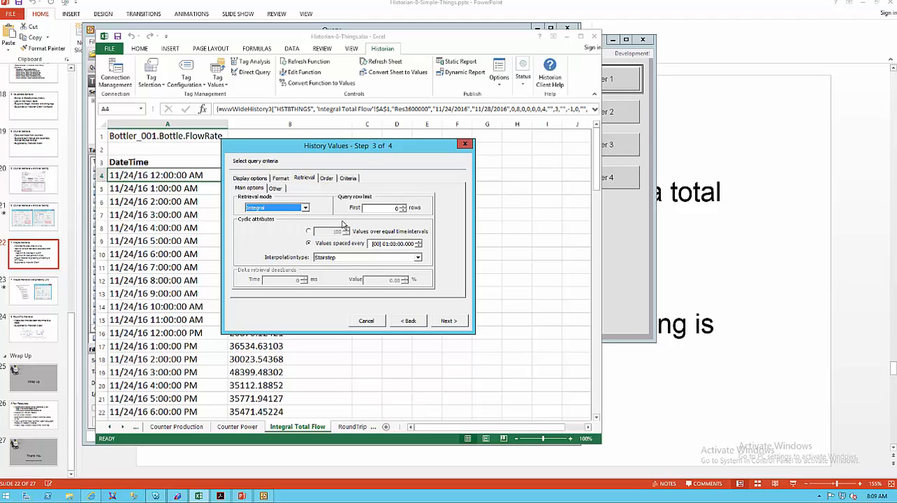
Switch back to the Query tool and examine the analog statistics query's SQL, time range, available columns and result data.
click(263, 496)
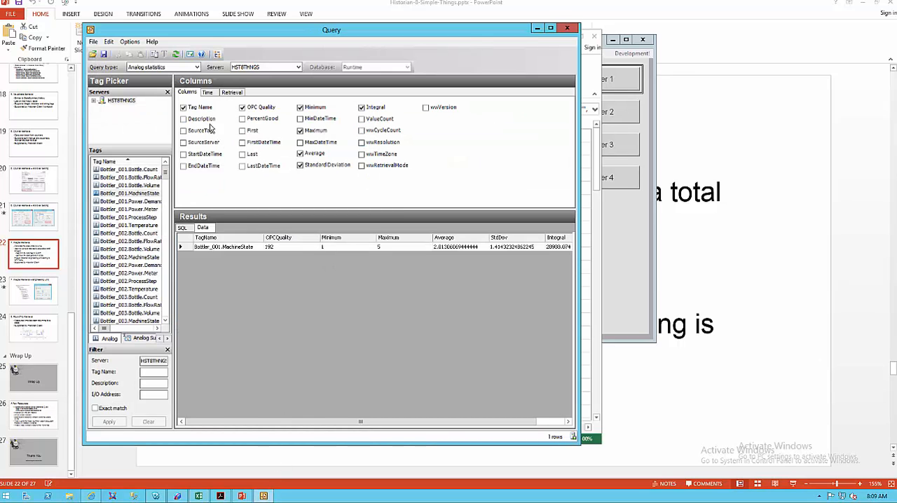
click(181, 228)
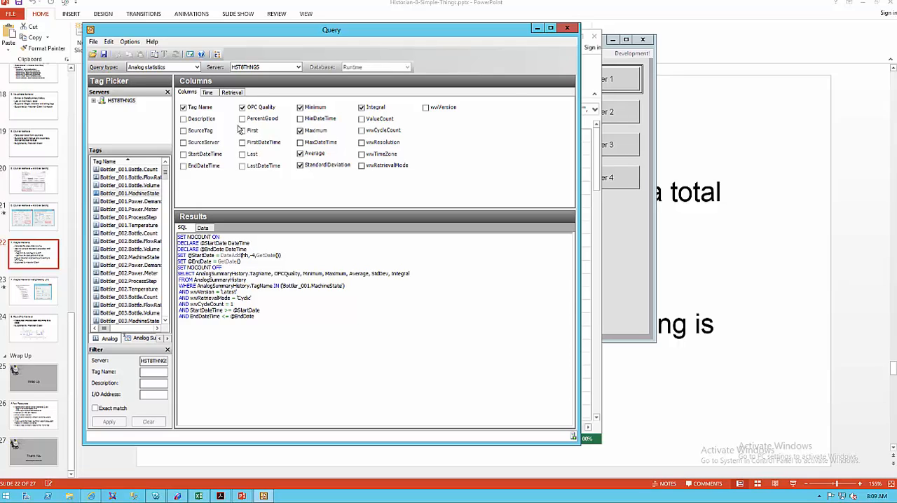
click(207, 93)
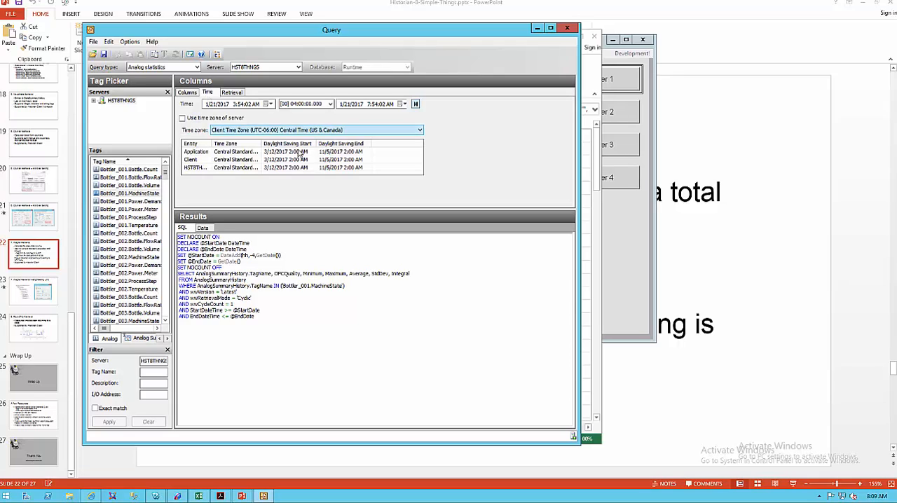
click(186, 93)
click(203, 229)
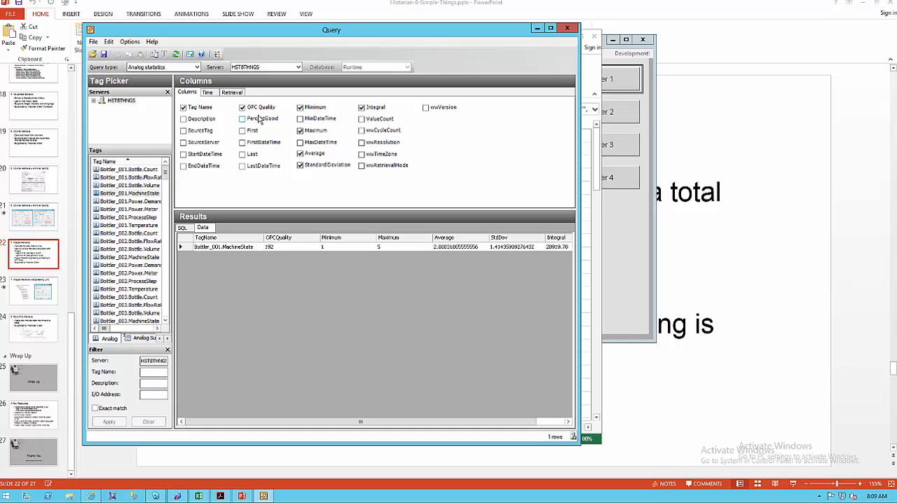
click(184, 228)
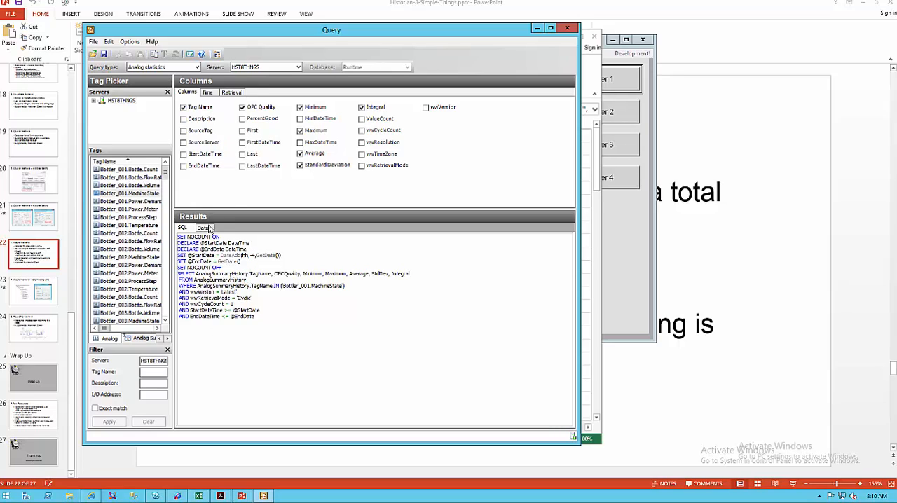
click(205, 230)
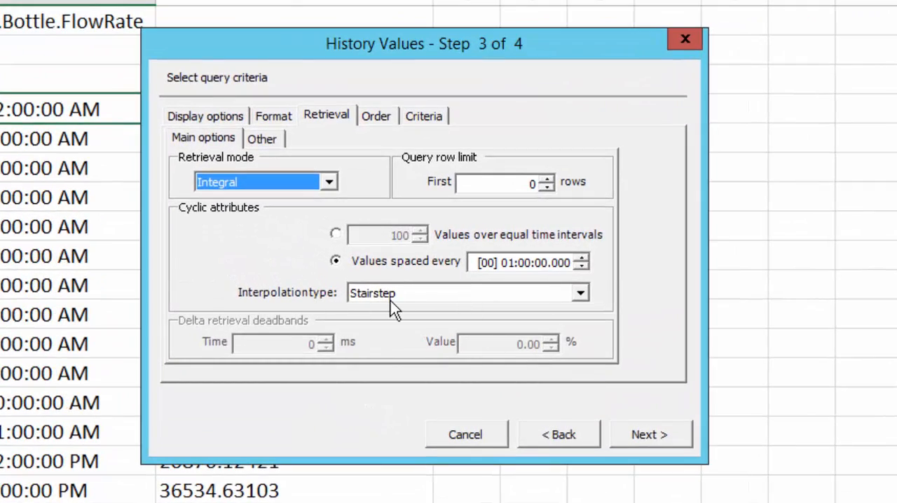
In the Excel history wizard, review the interpolation types and other retrieval options, keep Stairstep, and leave the wizard without applying changes.
click(389, 300)
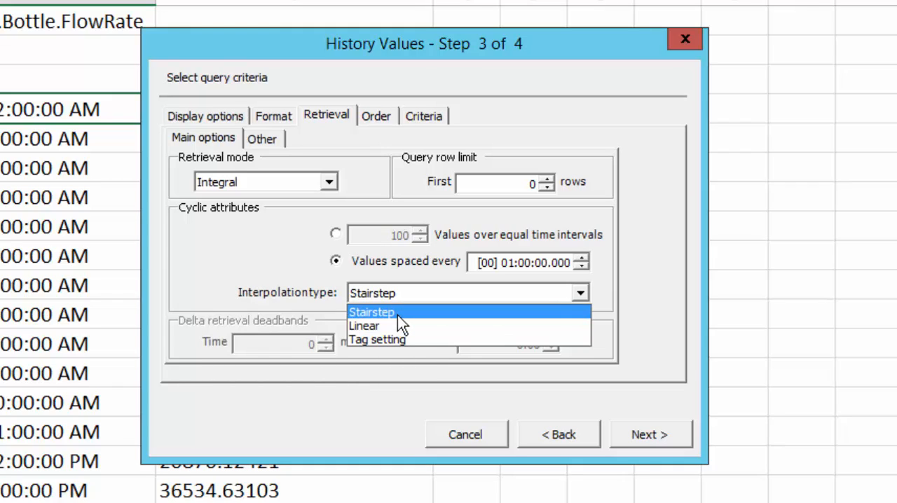
click(388, 378)
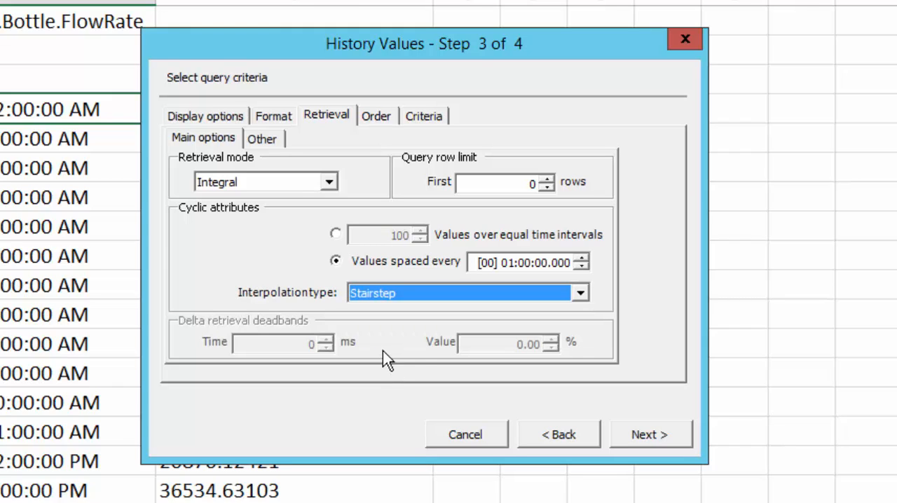
click(276, 140)
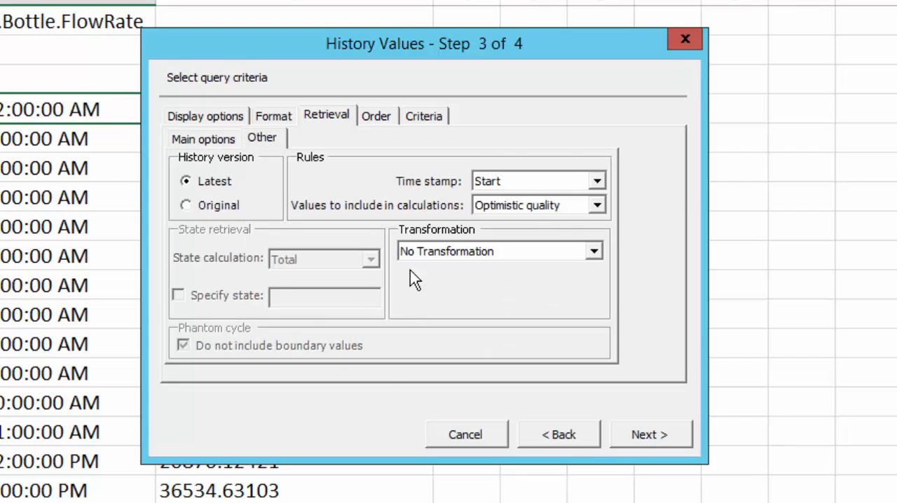
click(648, 436)
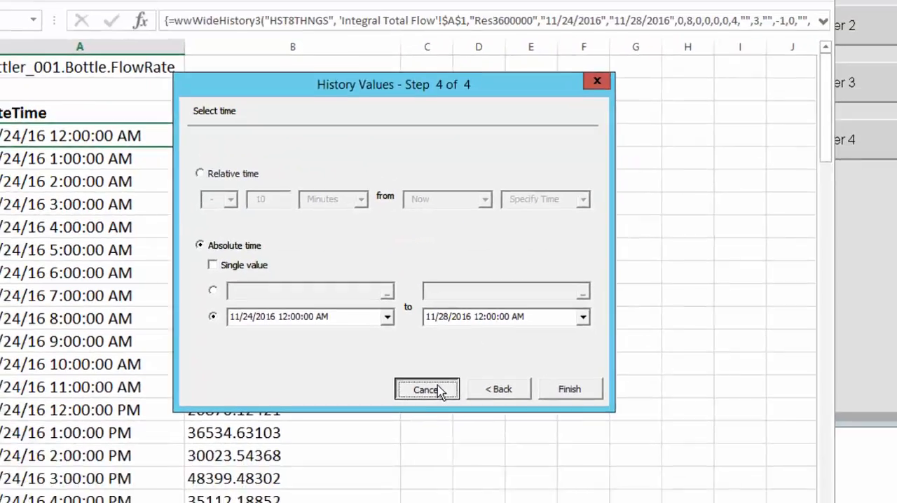
click(466, 435)
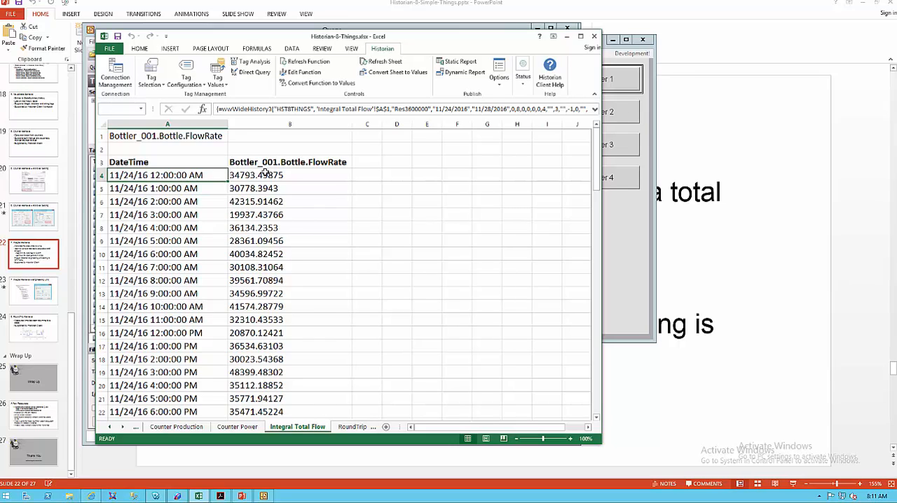
Switch to the PowerPoint presentation and show slide 23 on engineering units for Integral retrieval.
click(19, 289)
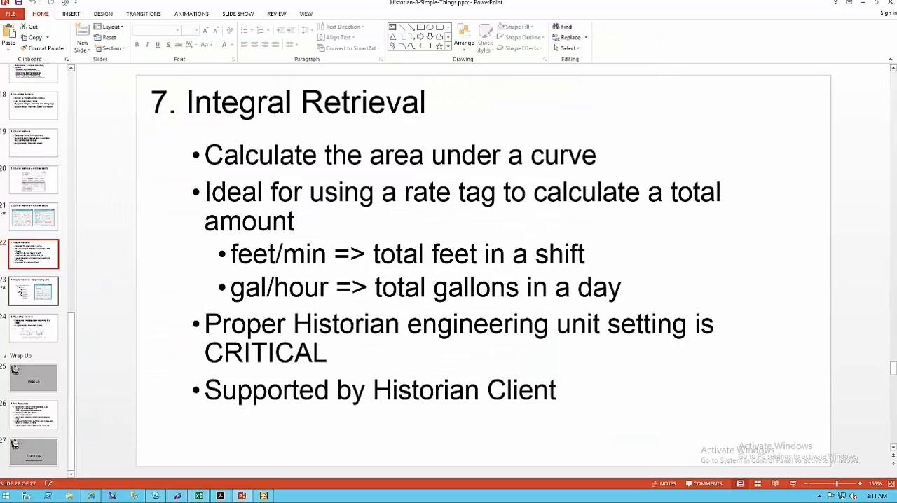
click(19, 289)
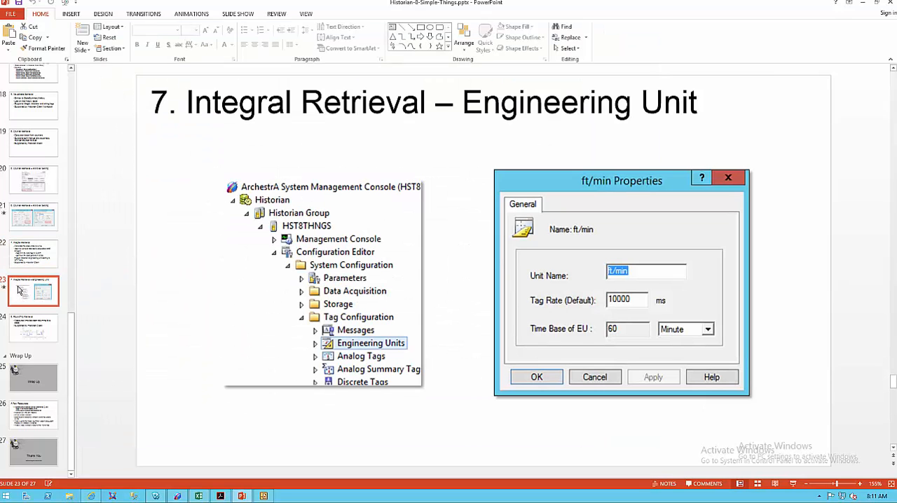